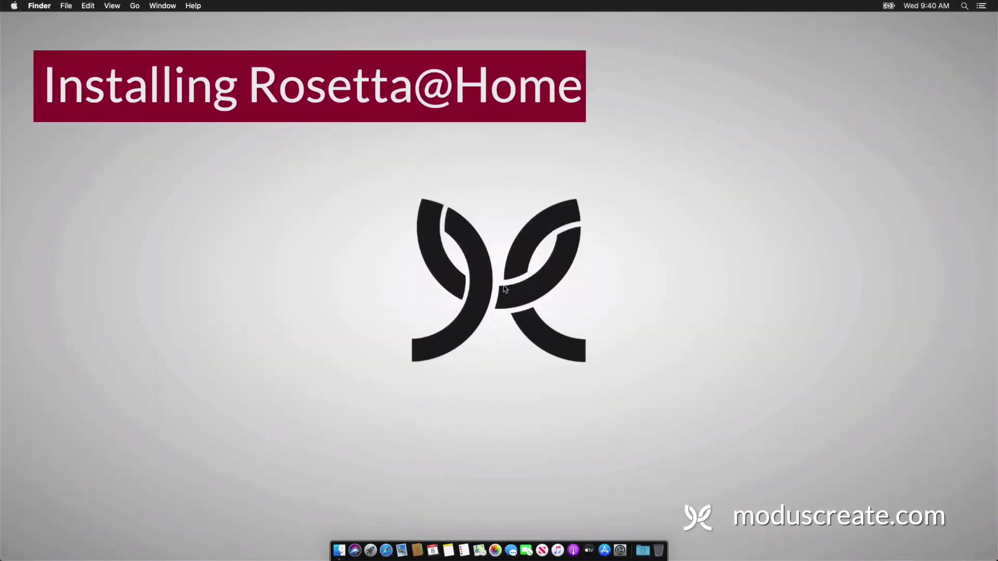
Open Safari and load the boinc.bakerlab.org site
click(386, 550)
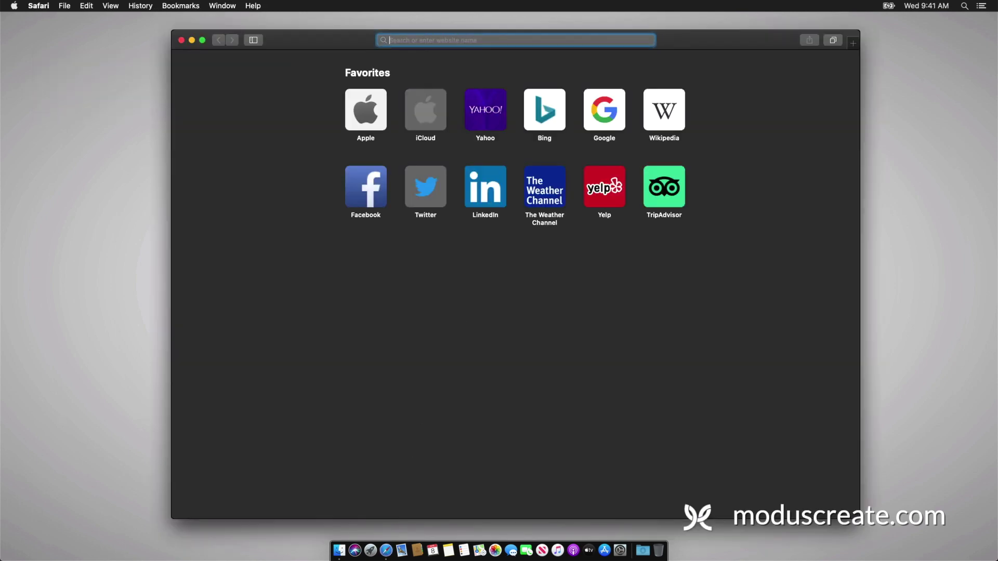
text(boinc.bak)
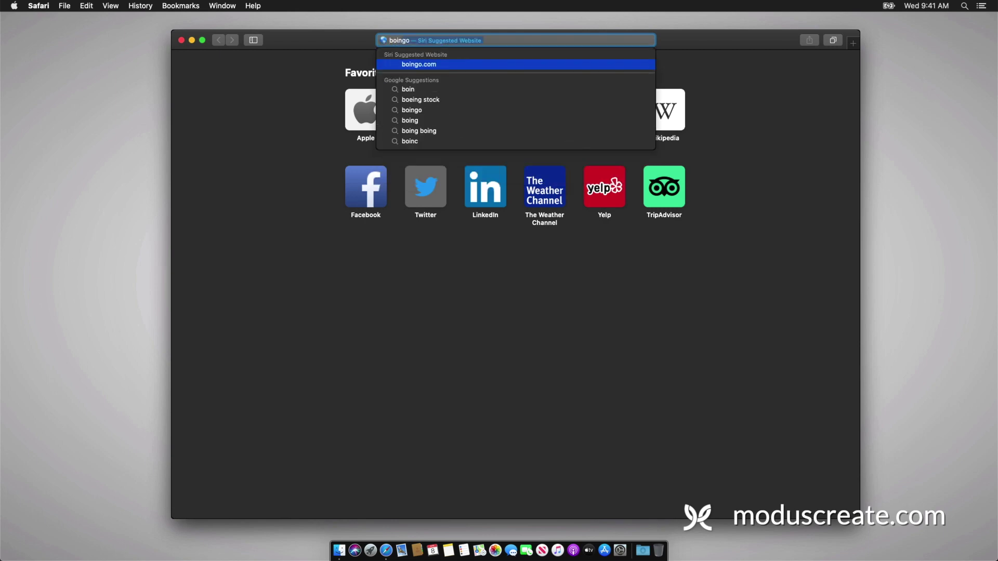
text(erlab.org)
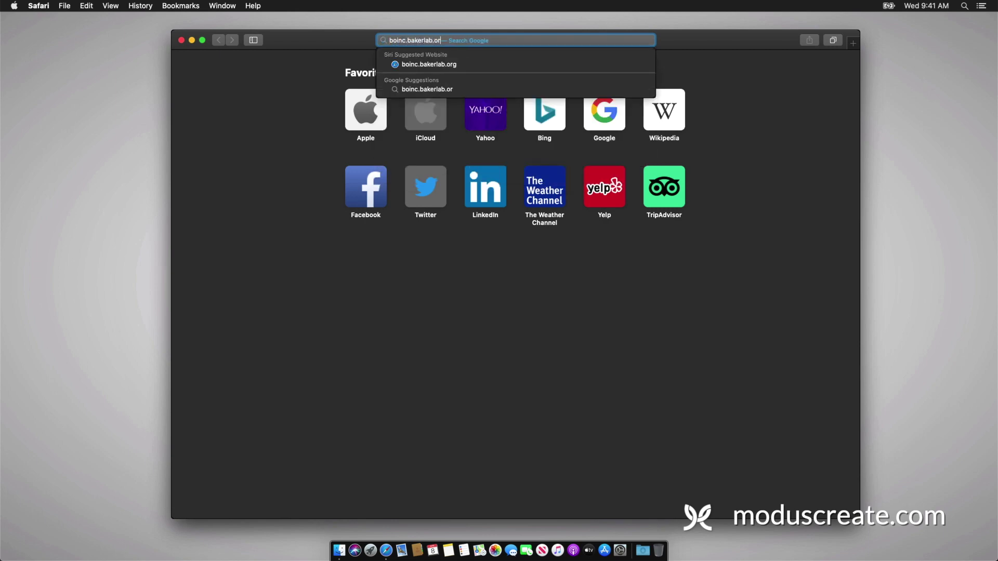
key(Return)
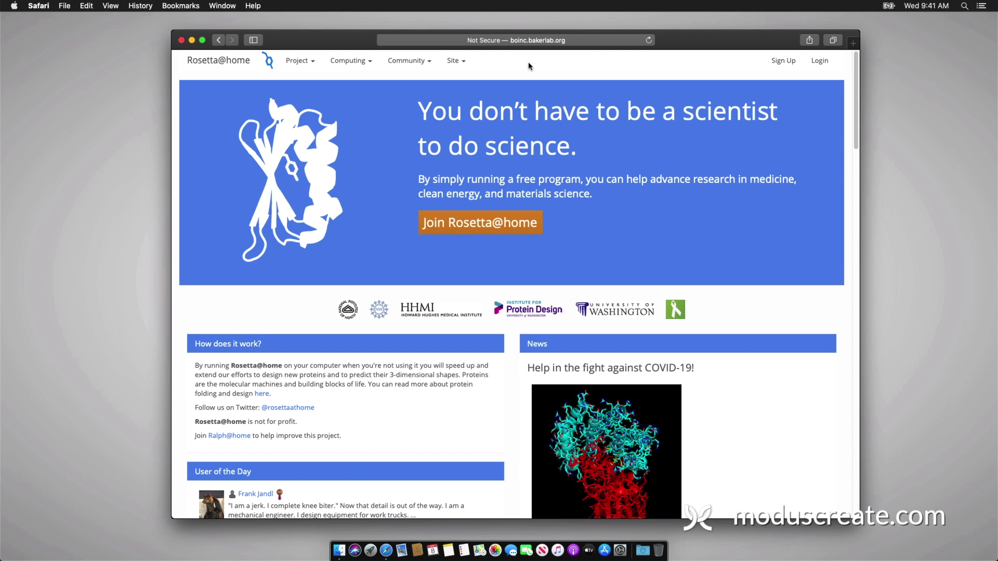
Via Join Rosetta@home, download BOINC for Mac OS X, allowing downloads from boinc.berkeley.edu
click(488, 236)
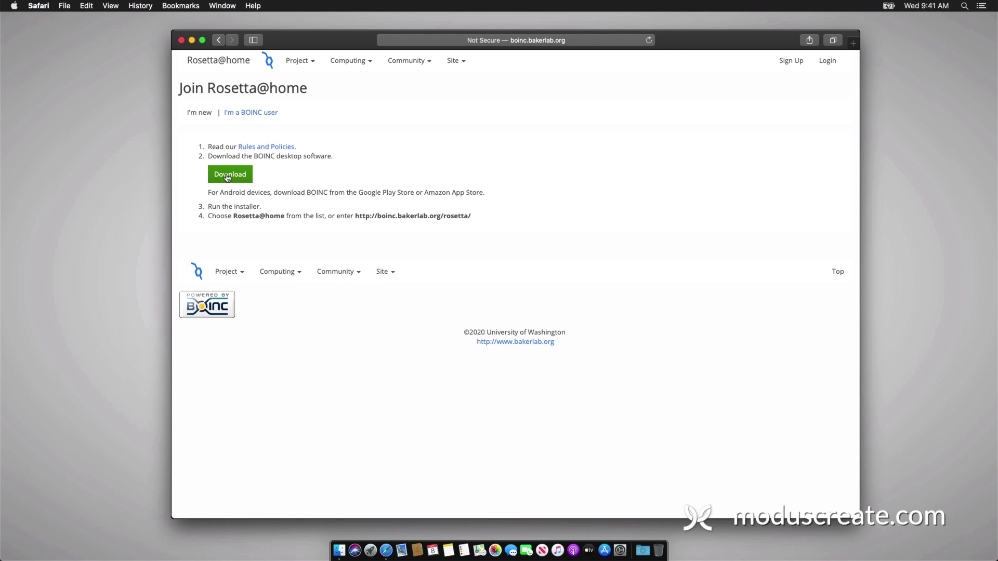
click(227, 180)
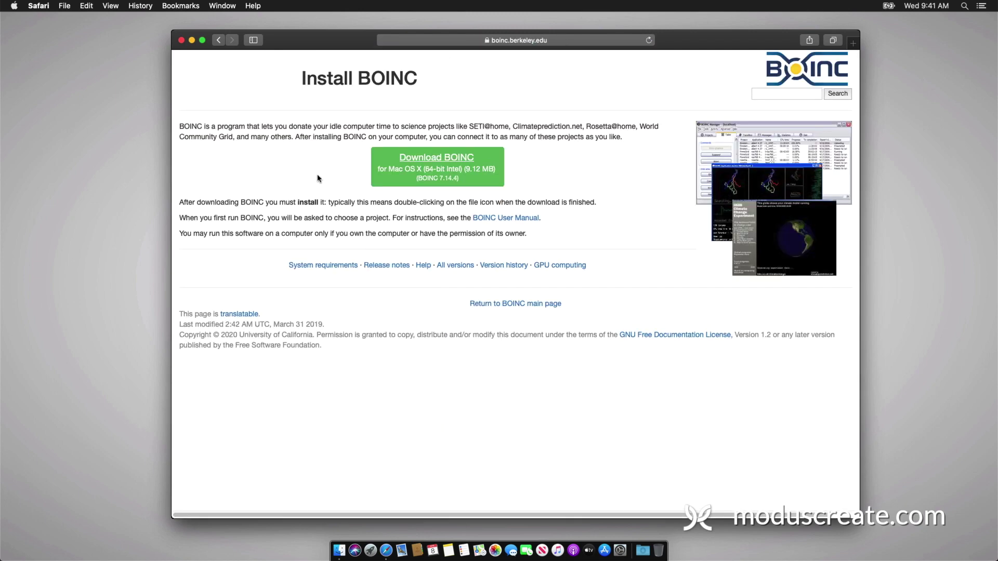
click(404, 185)
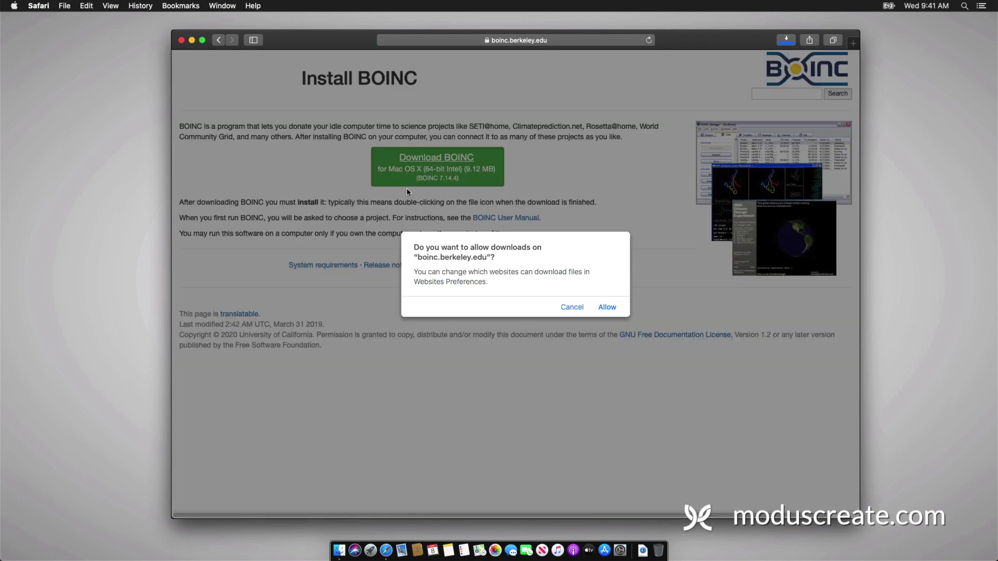
click(607, 307)
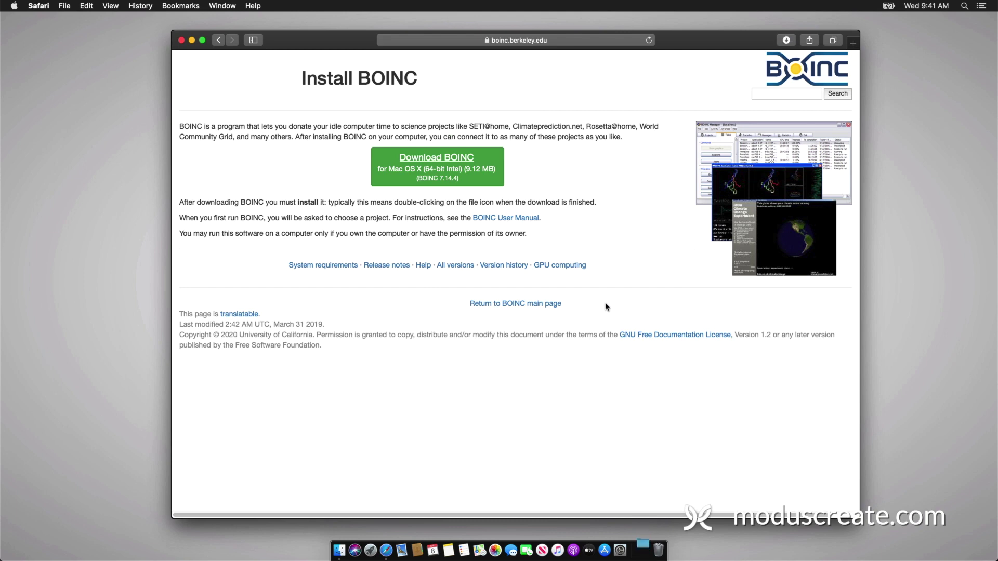
Open the downloaded boinc folder and launch BOINC Installer, approving the Internet-app warning
click(643, 550)
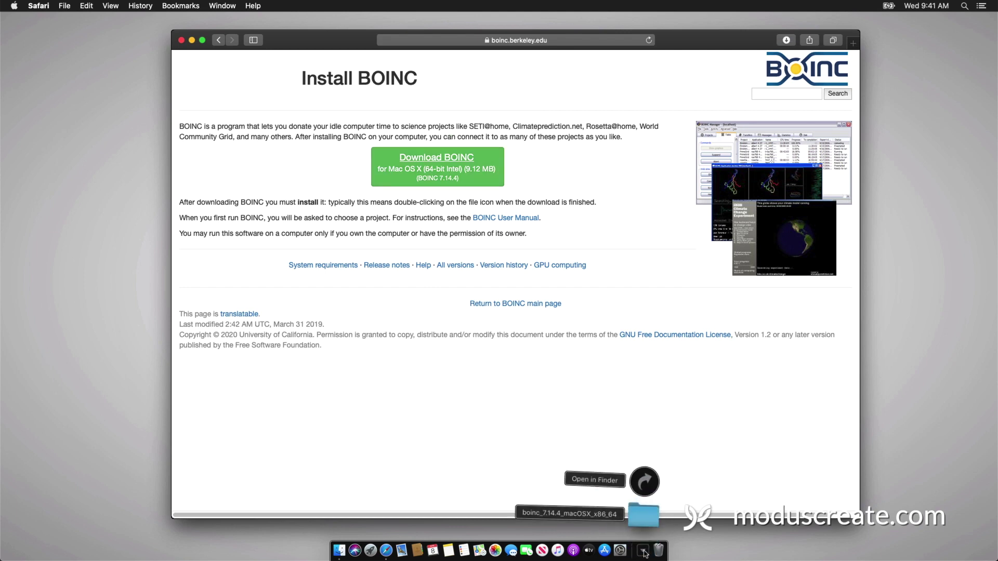
click(643, 518)
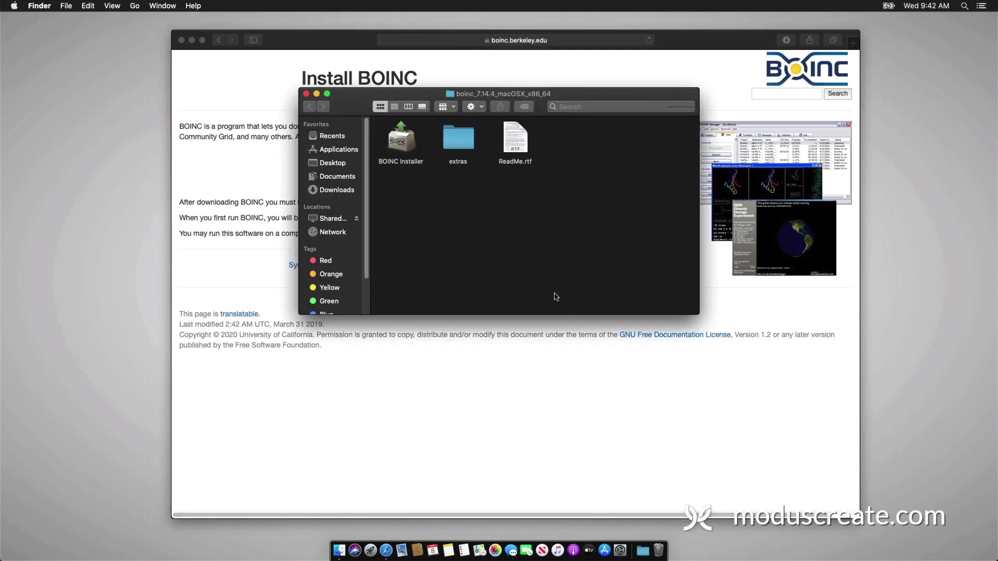
double_click(401, 147)
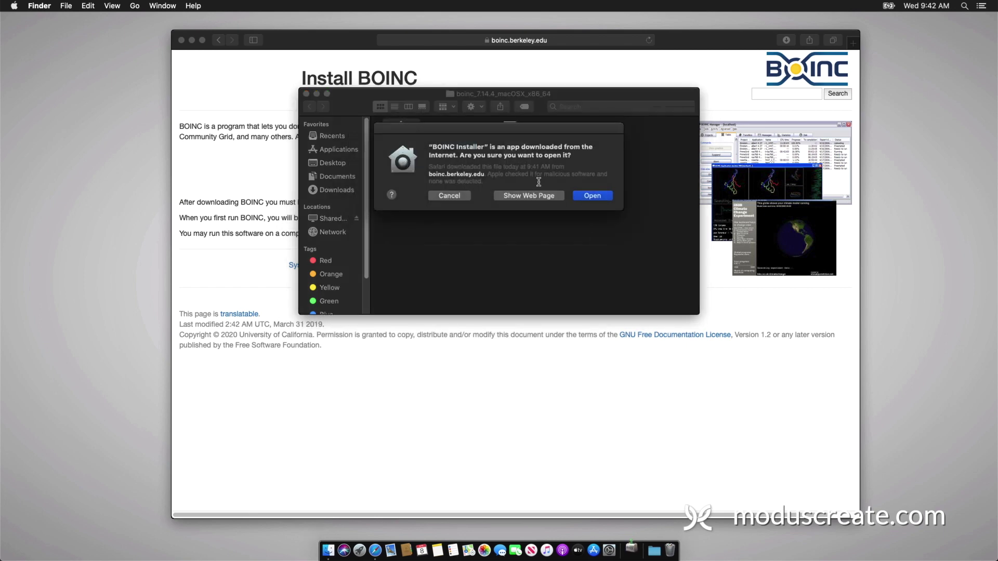
click(583, 200)
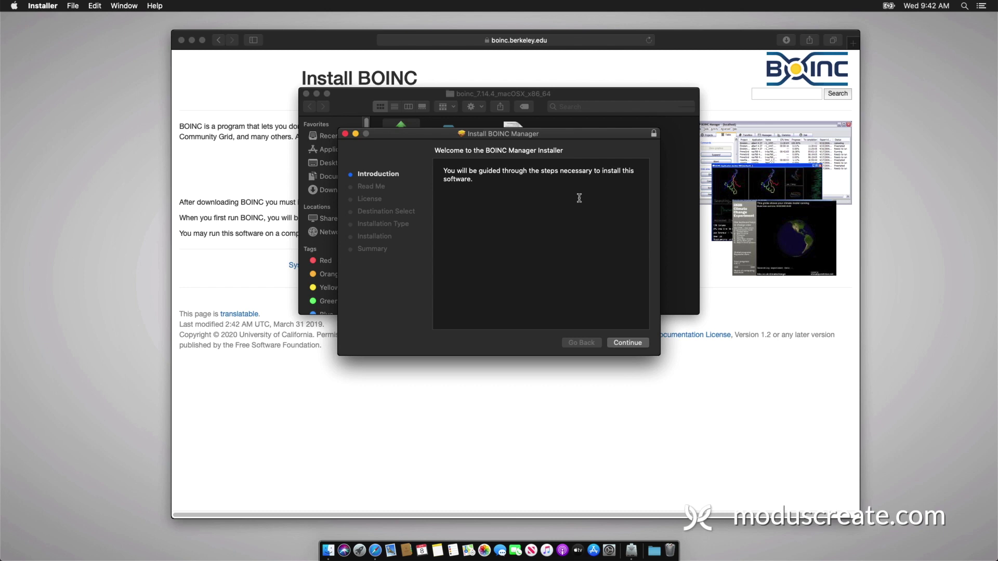
Accept the license, install BOINC Manager on Macintosh HD with the admin password, and close the Installer
click(640, 347)
click(640, 347)
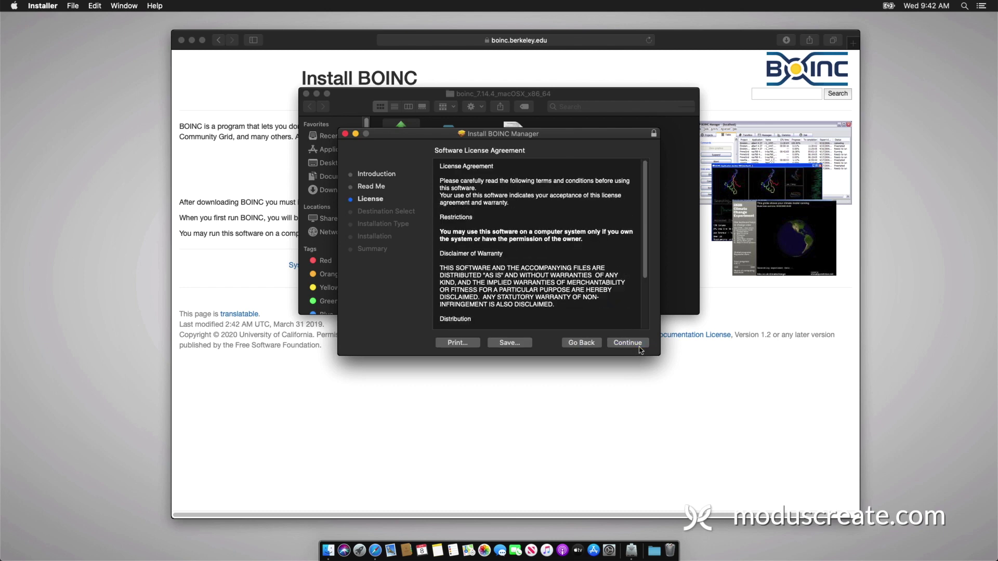
click(640, 347)
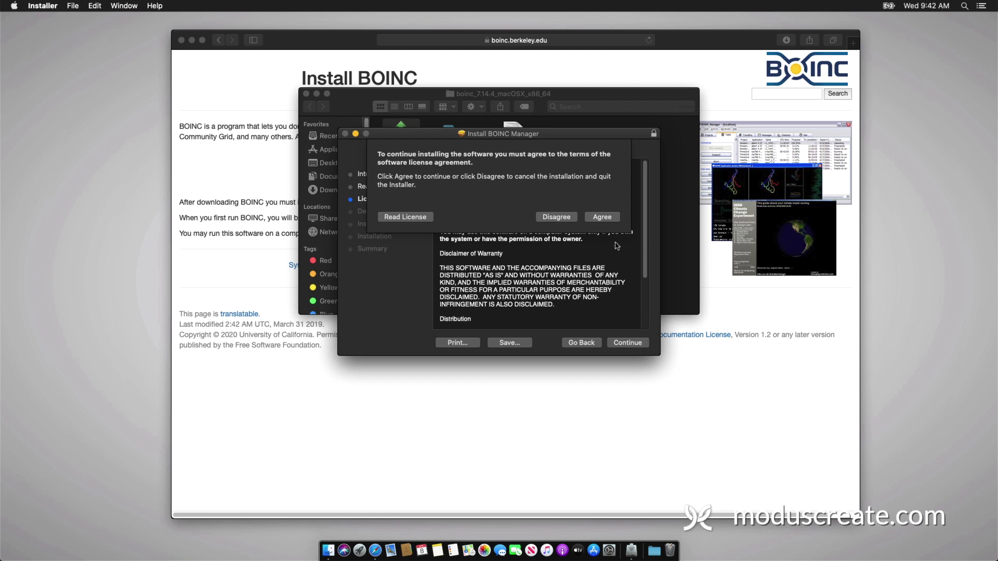
click(612, 219)
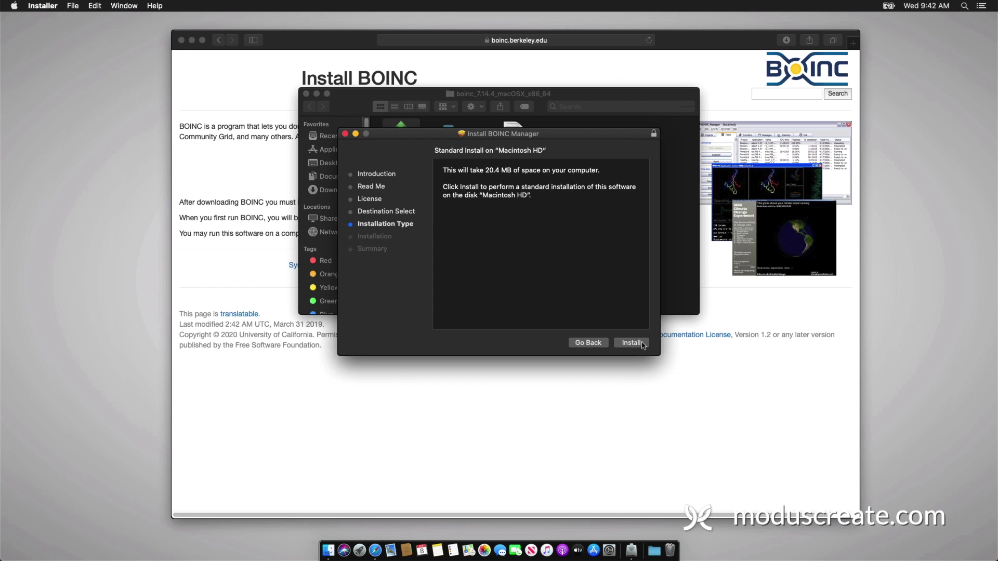
click(643, 345)
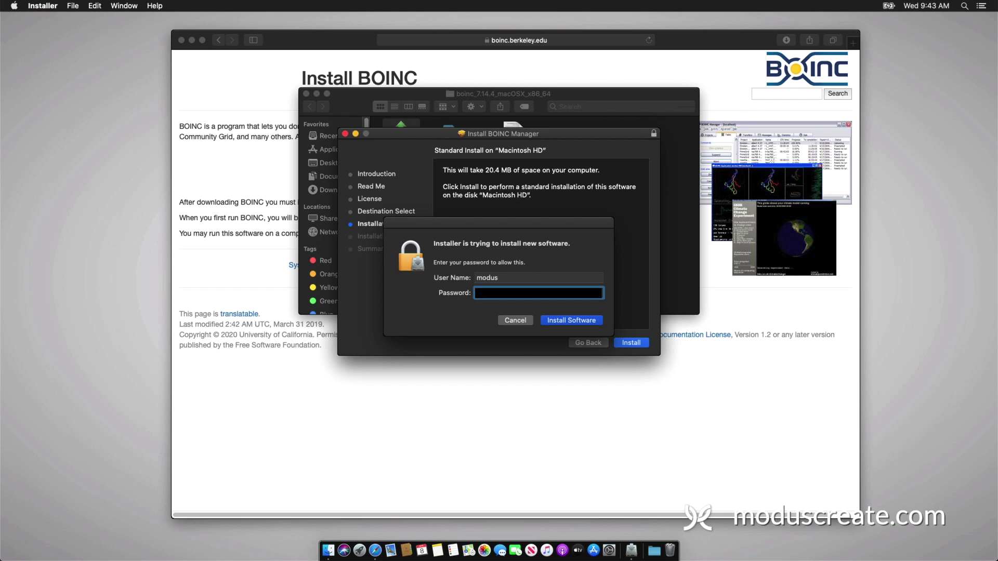
key(Return)
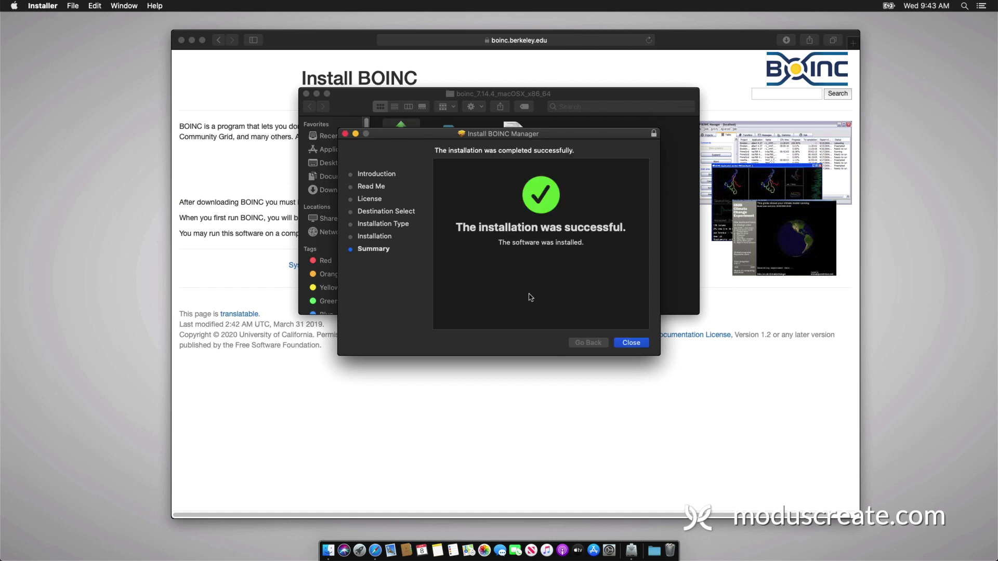
click(630, 343)
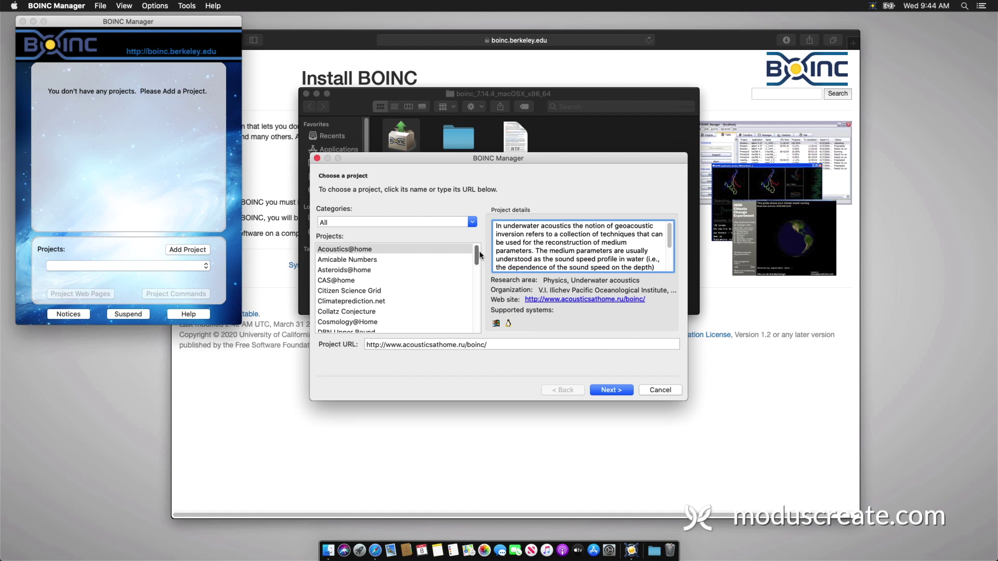
Select Rosetta@home from the Projects list and continue to the account step
drag(479, 254, 477, 313)
click(363, 296)
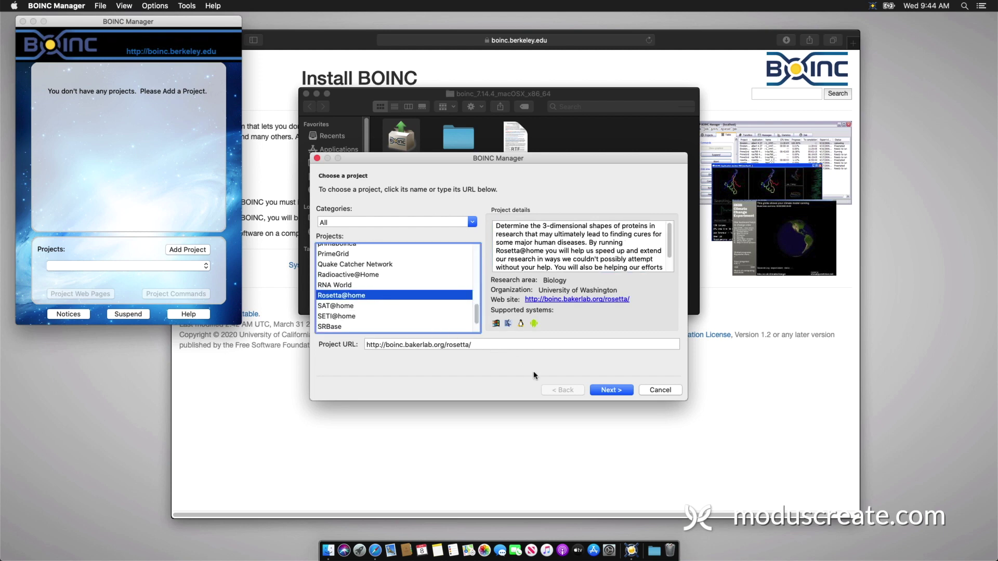
click(623, 393)
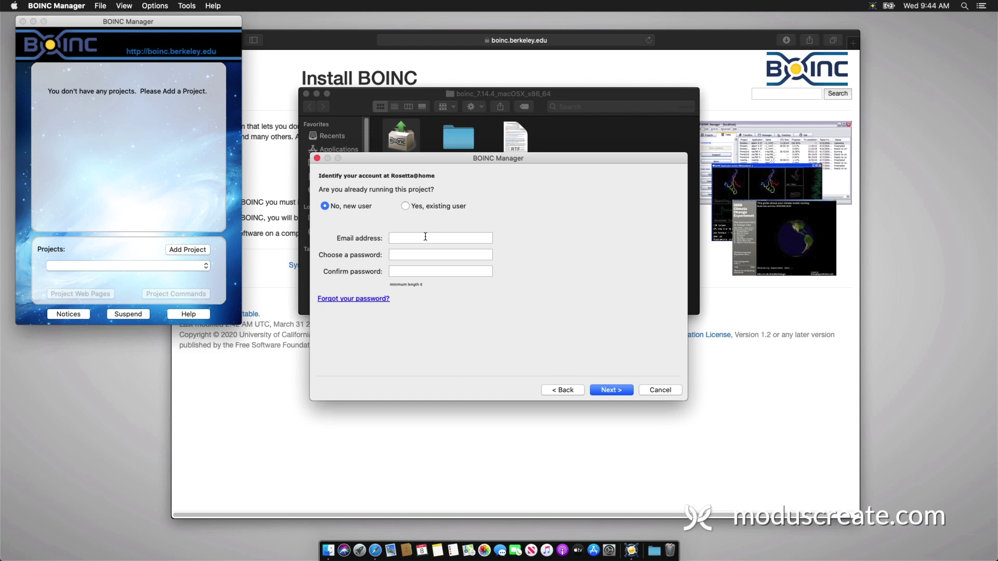
Sign in as an existing Rosetta@home user with email and password, then finish the wizard
click(406, 206)
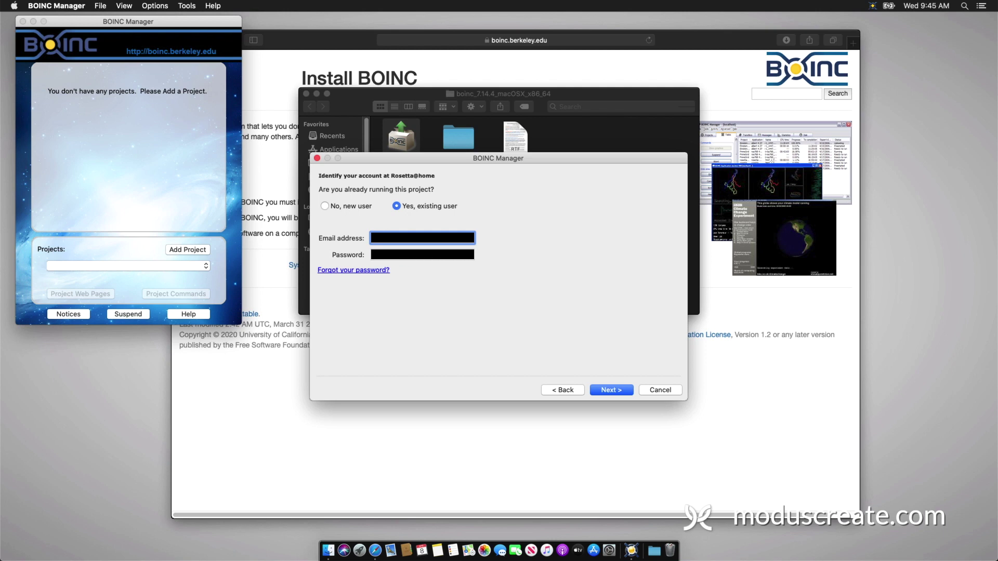
click(422, 255)
text(**************)
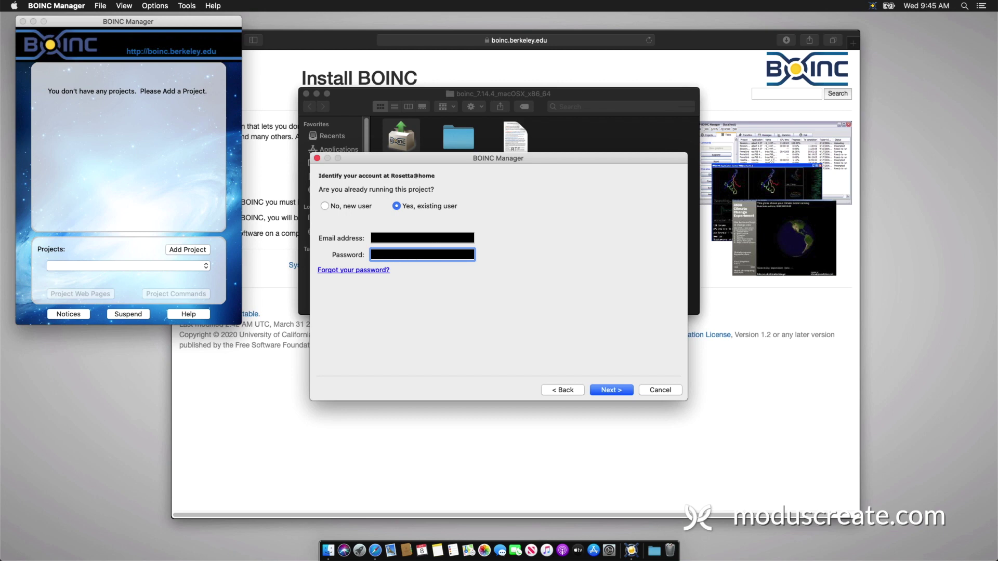
click(629, 391)
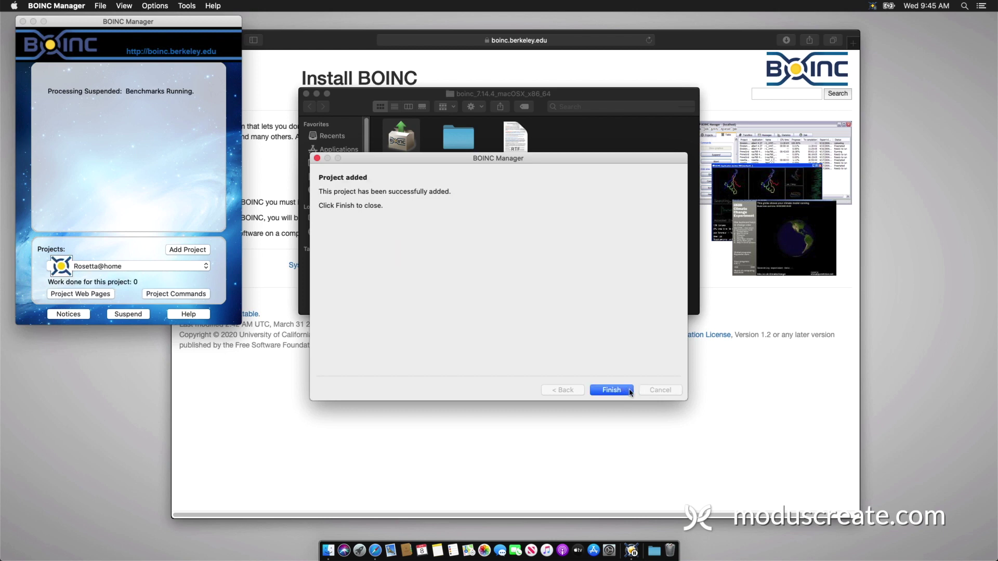
click(630, 392)
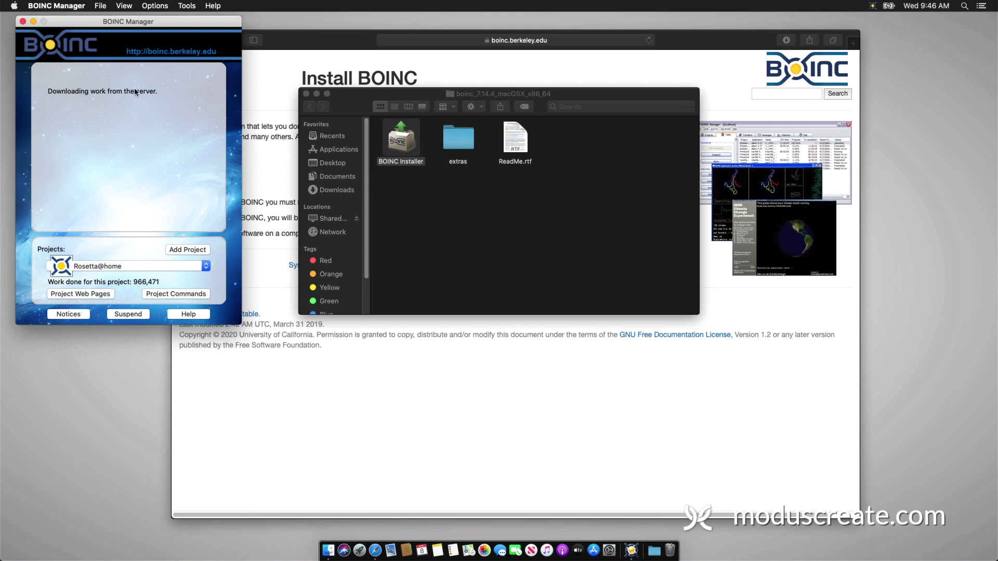
Switch to Advanced View, read the Linux-ARM notice, and select Rosetta@home on Projects
click(125, 6)
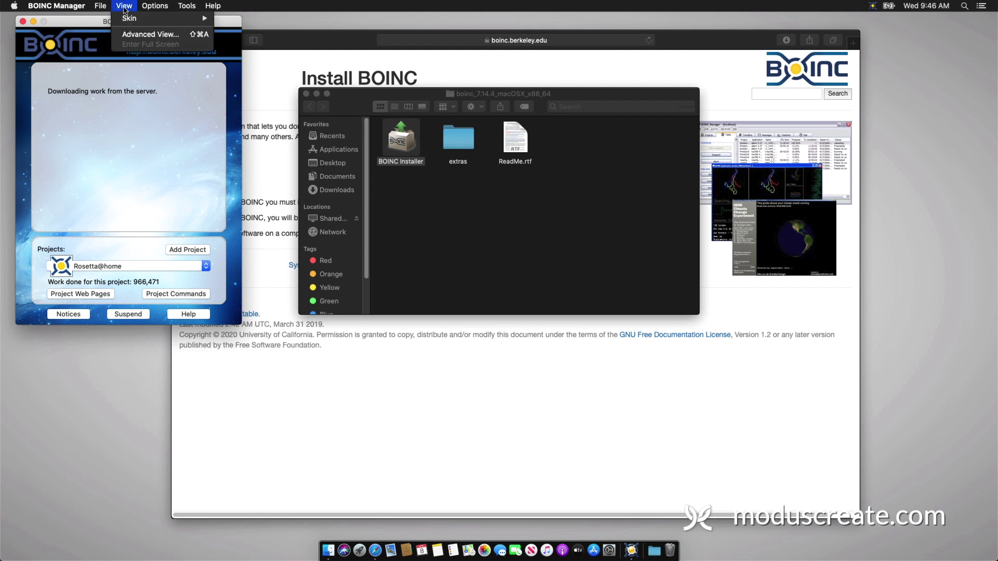
click(138, 34)
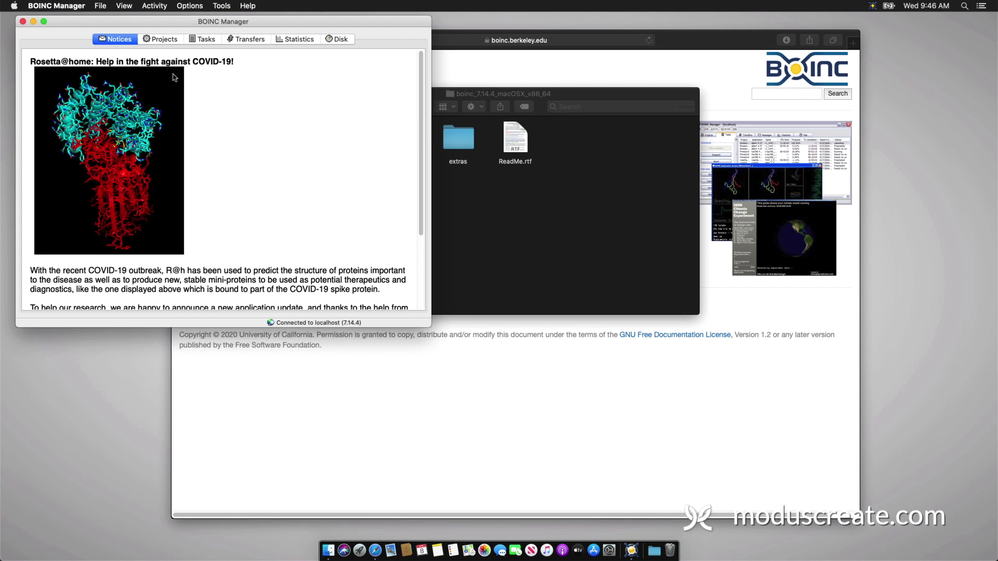
scroll(195, 165, down, 5)
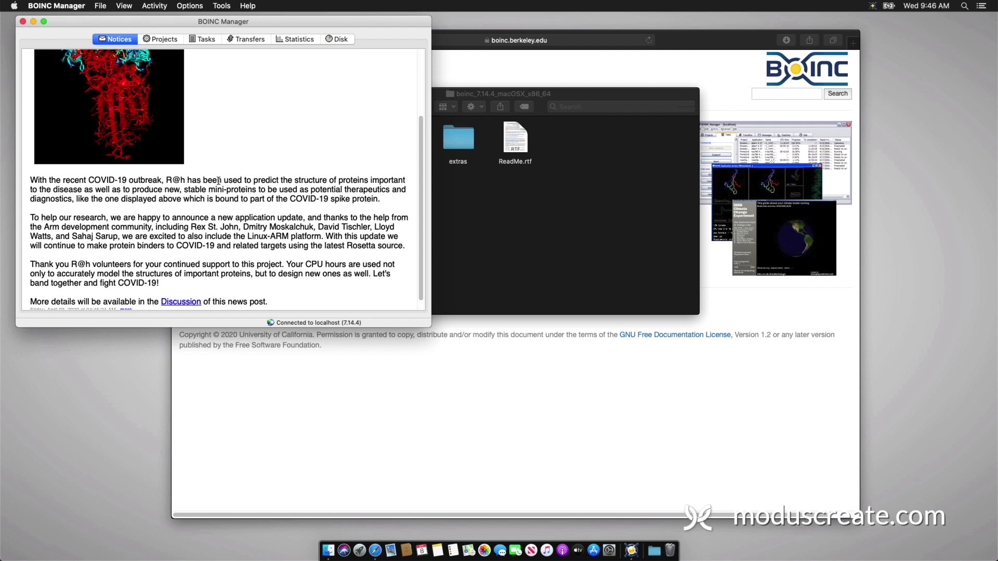
drag(247, 237, 321, 237)
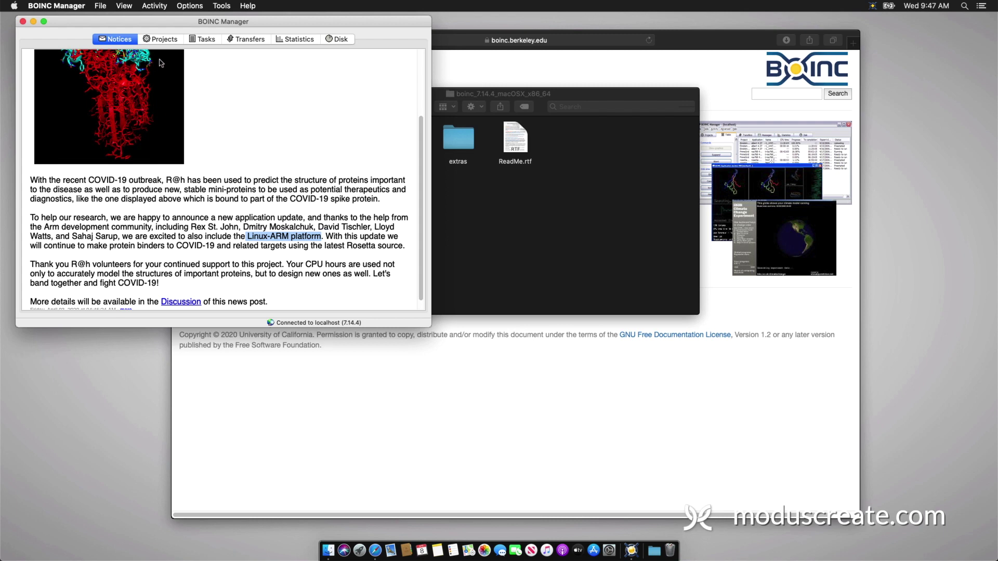
click(159, 40)
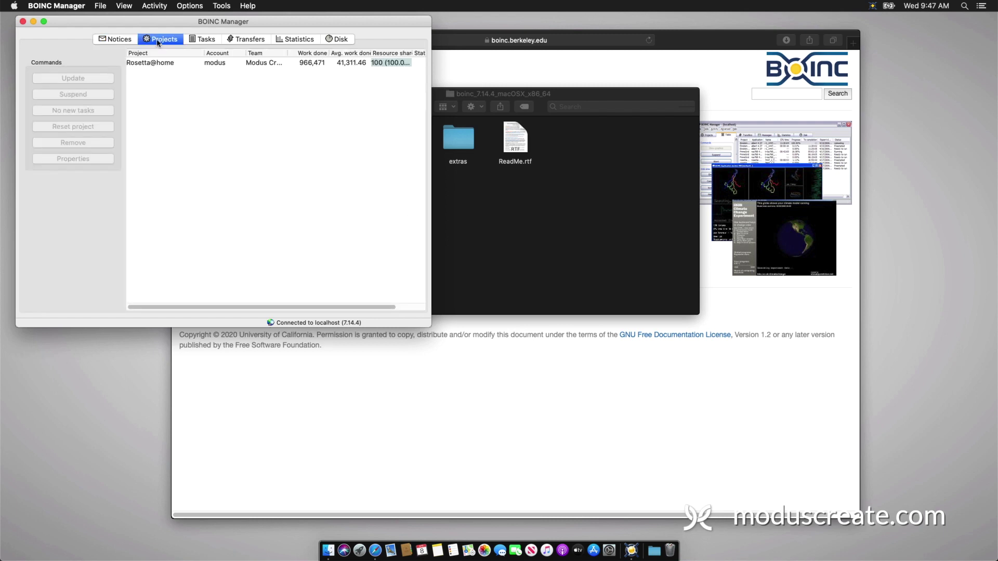
click(161, 63)
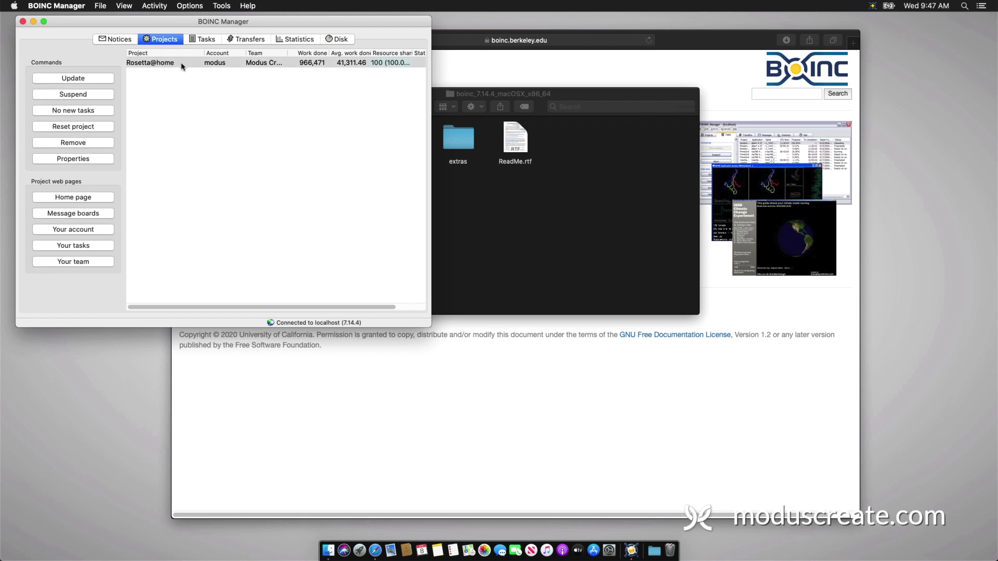
Suspend Rosetta@home, widen the window and Status column, then resume the project
click(101, 95)
drag(431, 65, 471, 66)
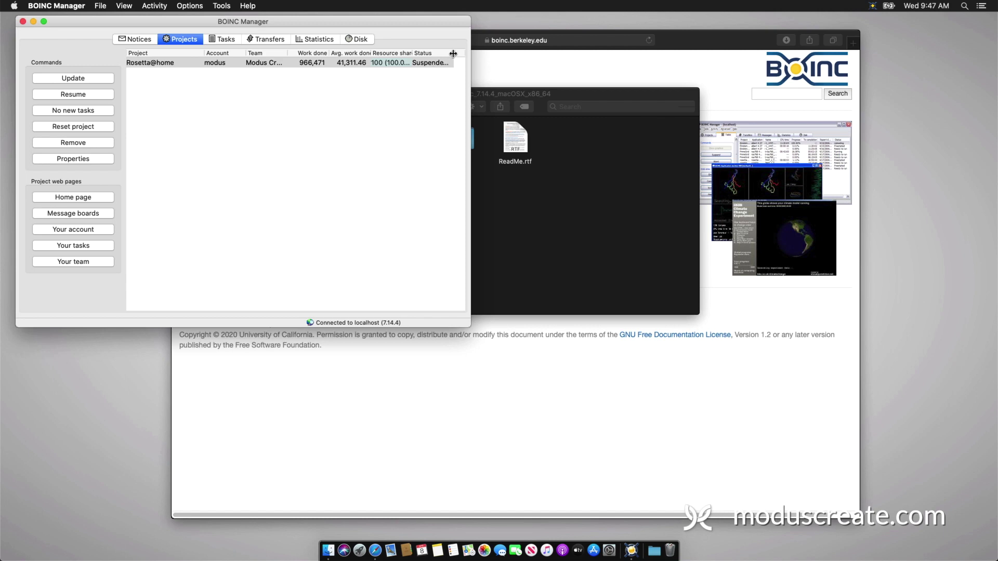
drag(454, 53, 465, 53)
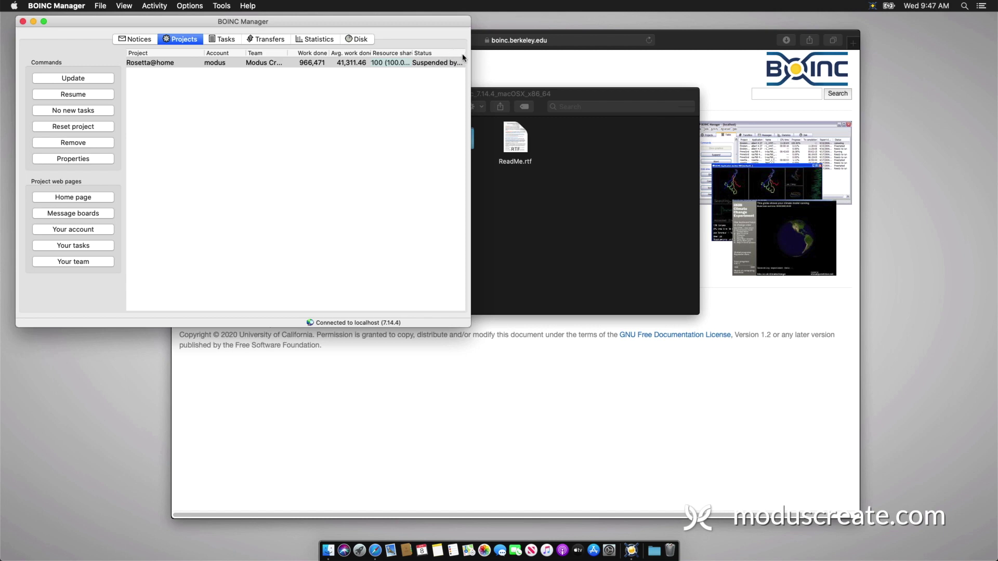
click(78, 96)
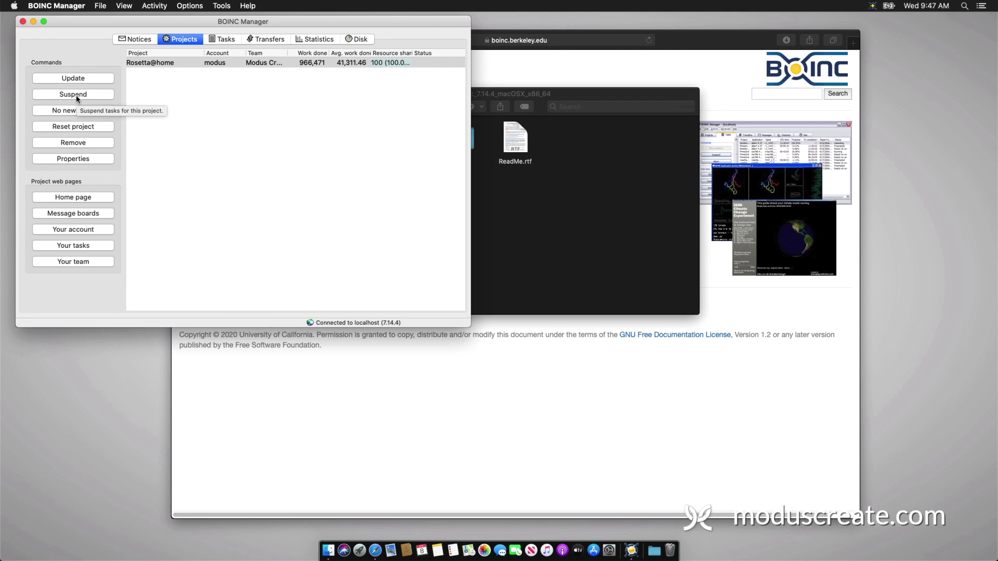
click(225, 39)
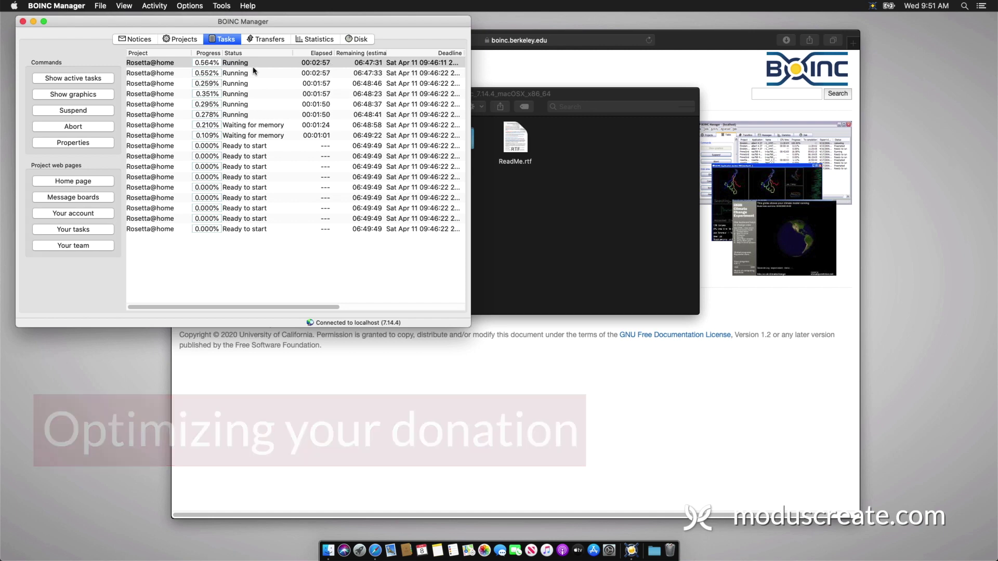
Open the Options menu while the Rosetta@home tasks run in the task list
click(190, 6)
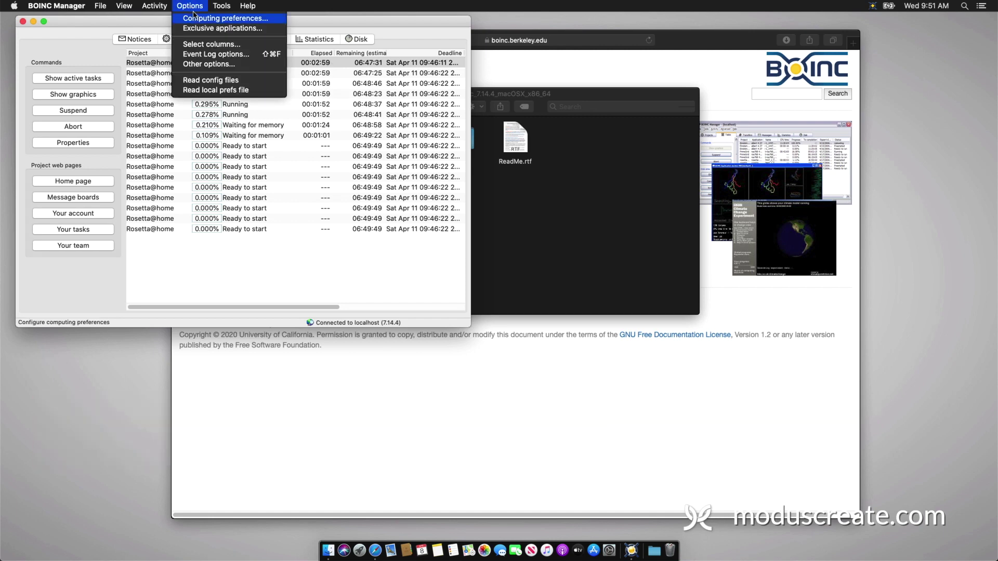
In Computing preferences, set 'Use at most' to 50% of CPUs and 50% CPU time, and save
click(198, 20)
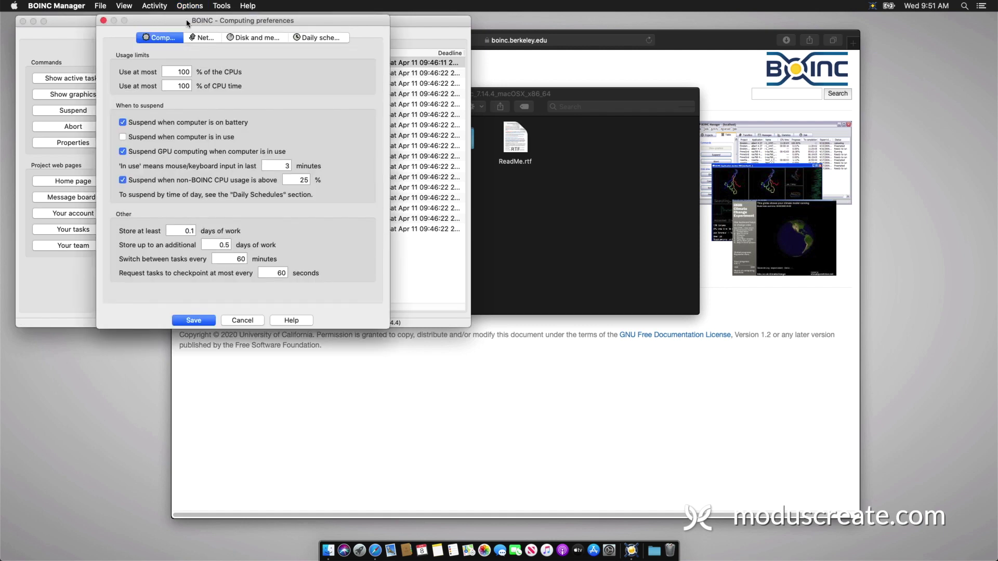
drag(179, 23, 560, 24)
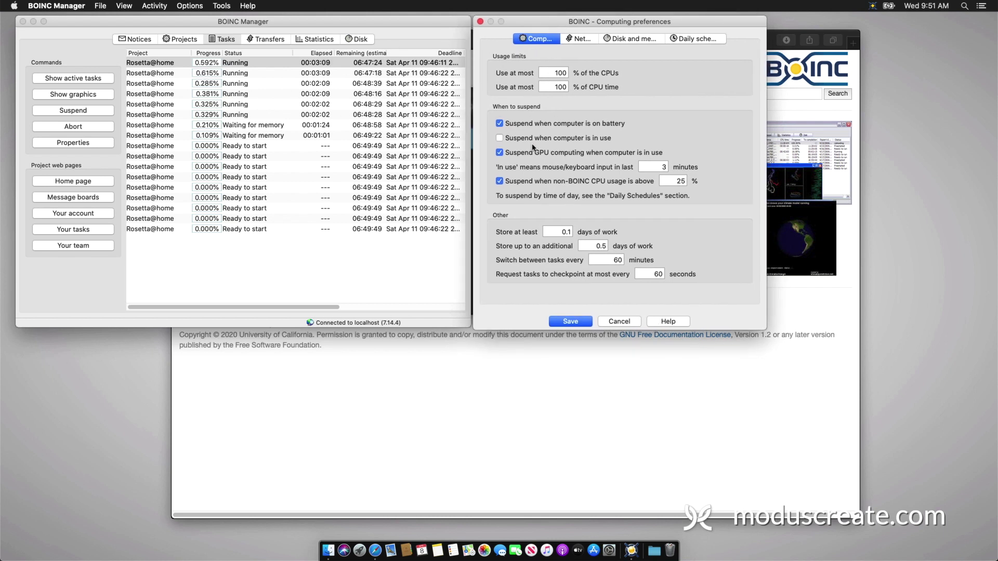
key(Tab)
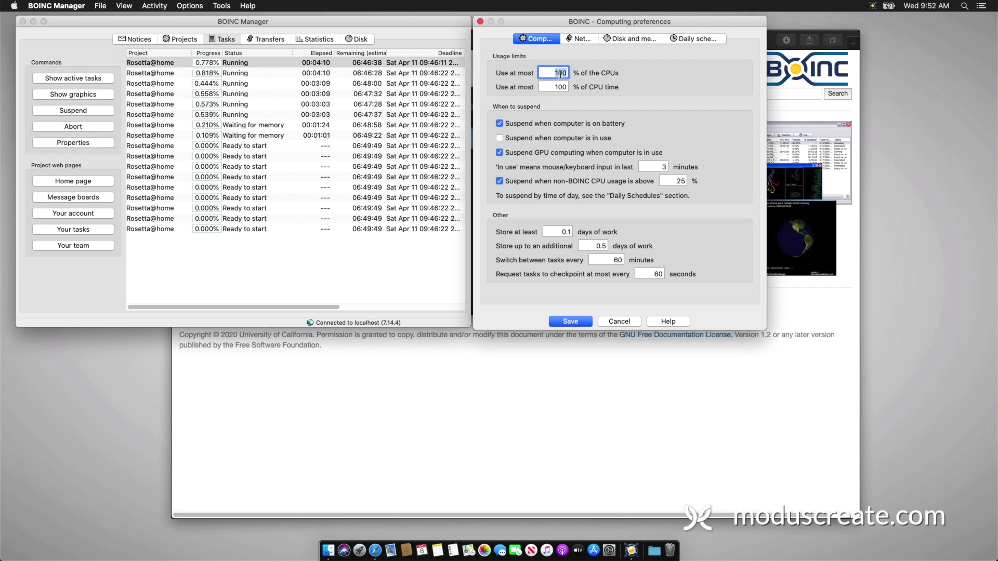
key(BackSpace)
text(50)
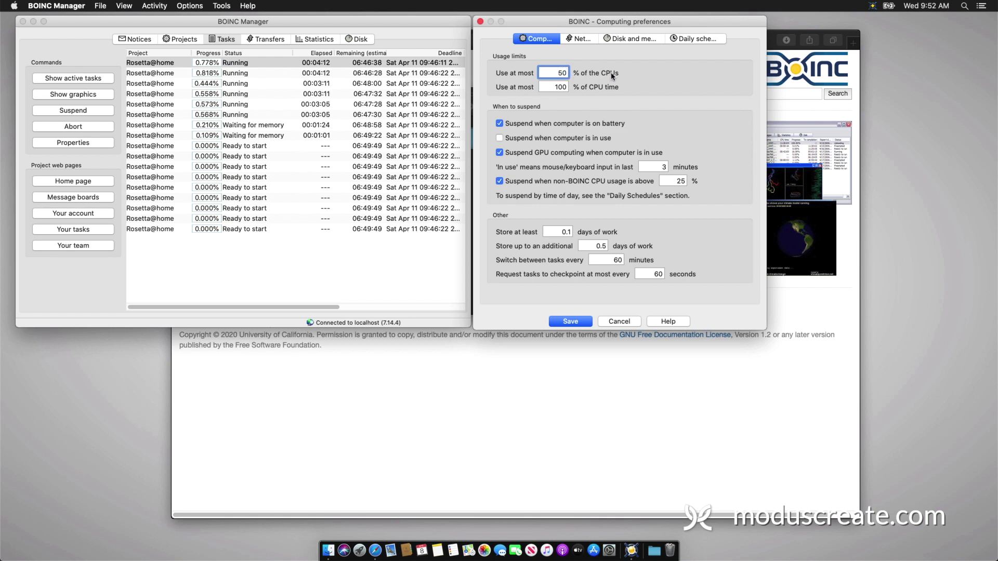
key(Tab)
text(50)
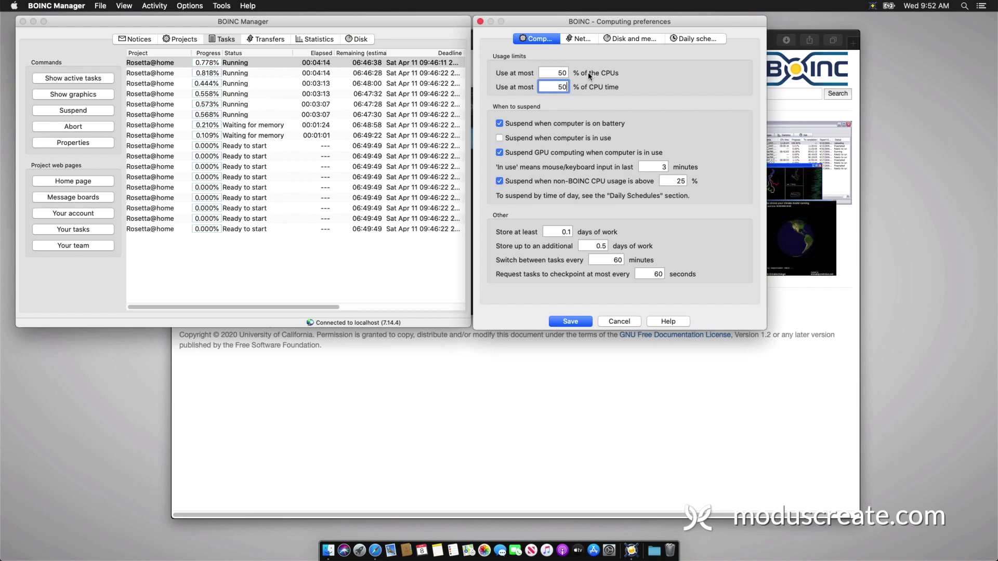
click(579, 322)
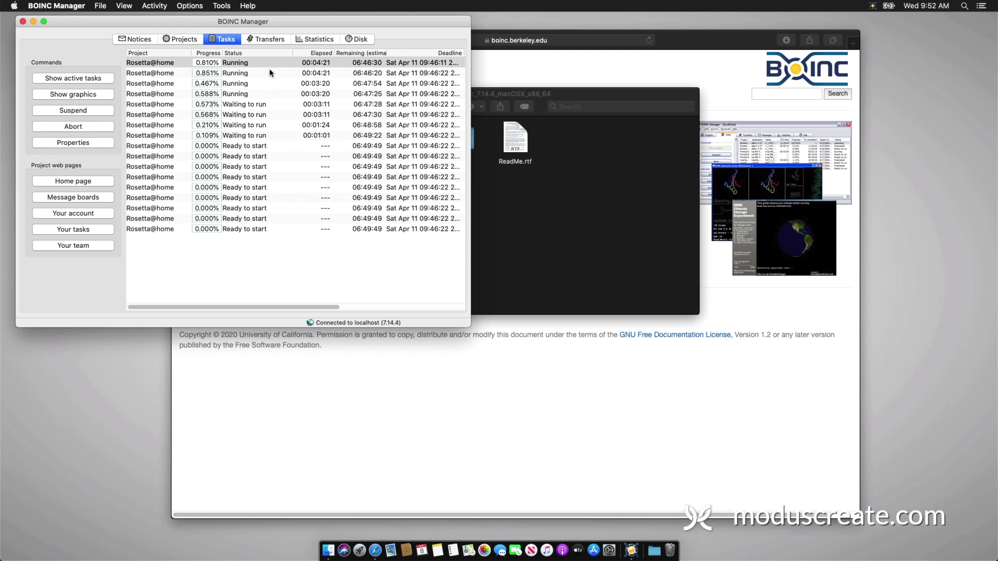
Reopen Computing preferences, centre the dialog, and go to the Daily schedules page
click(270, 134)
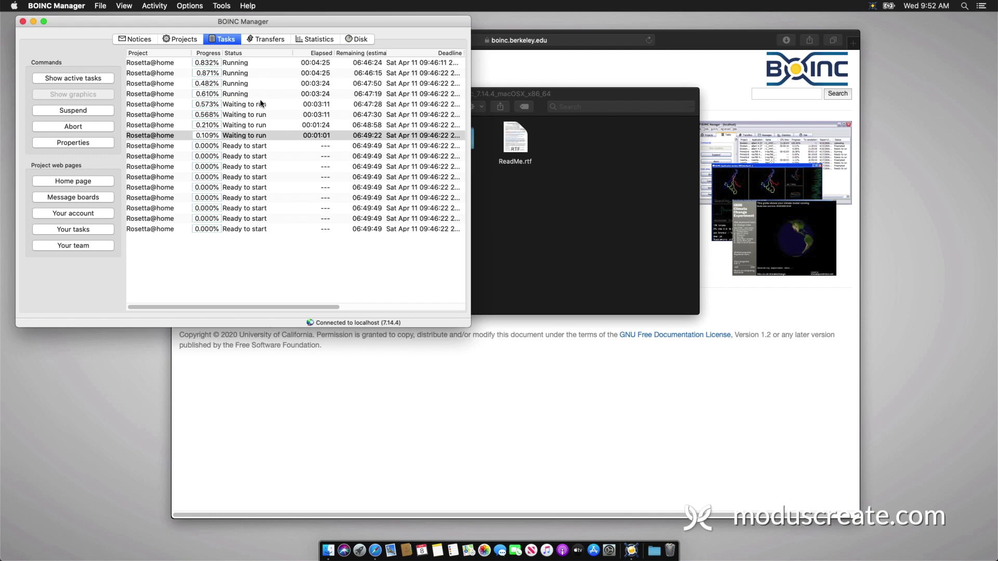
click(189, 6)
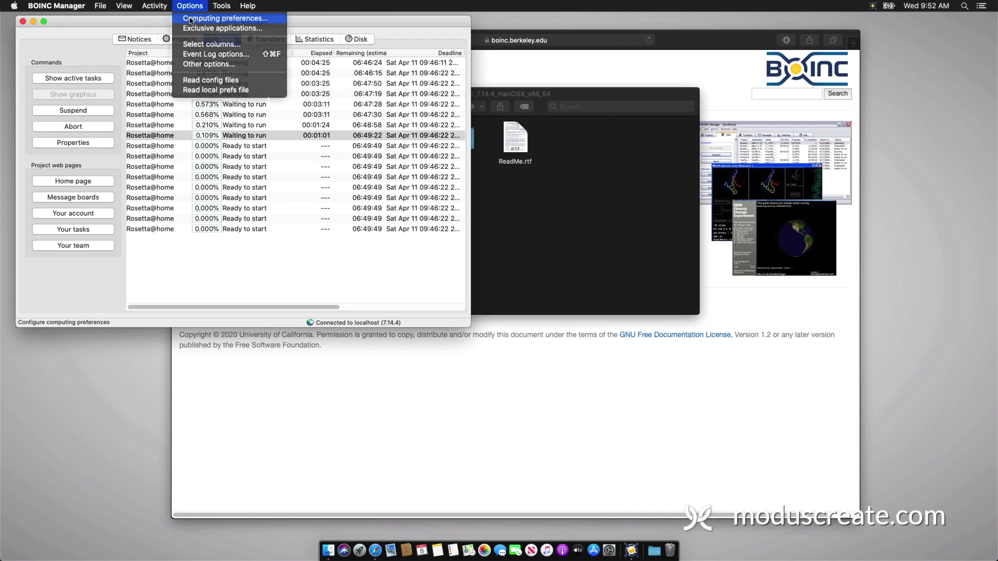
click(190, 19)
drag(255, 20, 627, 22)
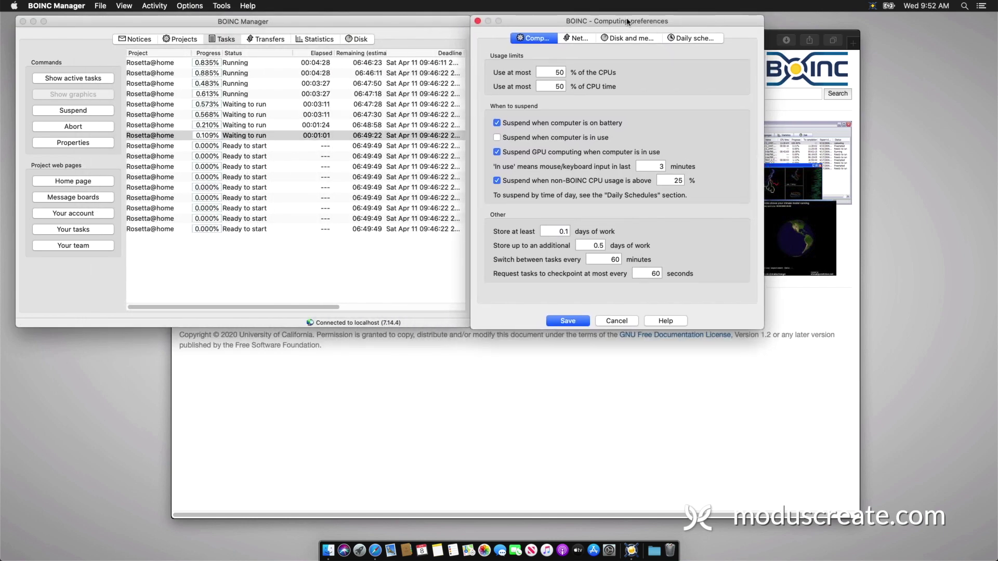
double_click(563, 73)
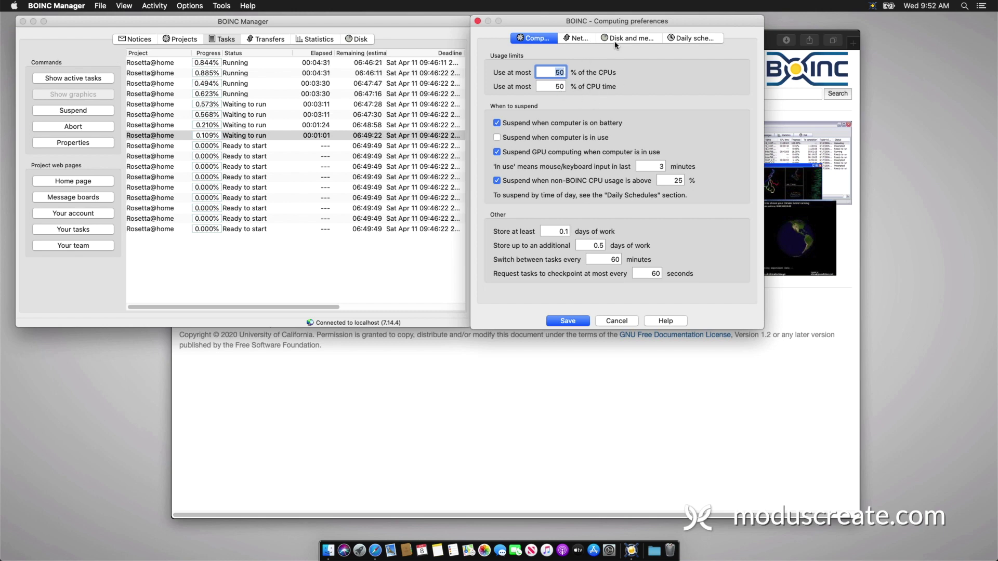
click(683, 43)
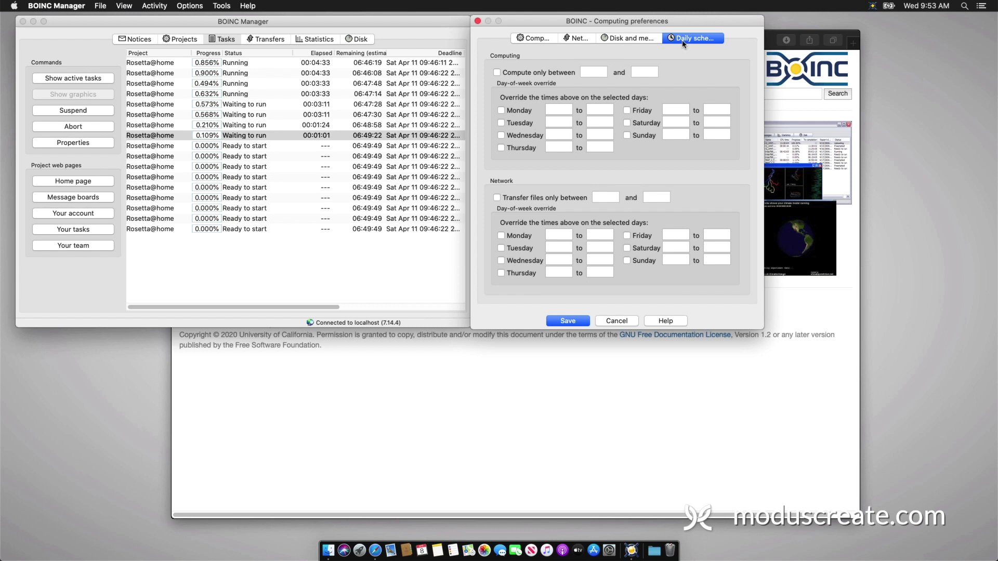
Enable 'Compute only between' and set the computing window from 18:00 to 08:00
click(540, 73)
drag(584, 72, 596, 70)
text(18:00)
drag(635, 73, 657, 72)
text(08:00)
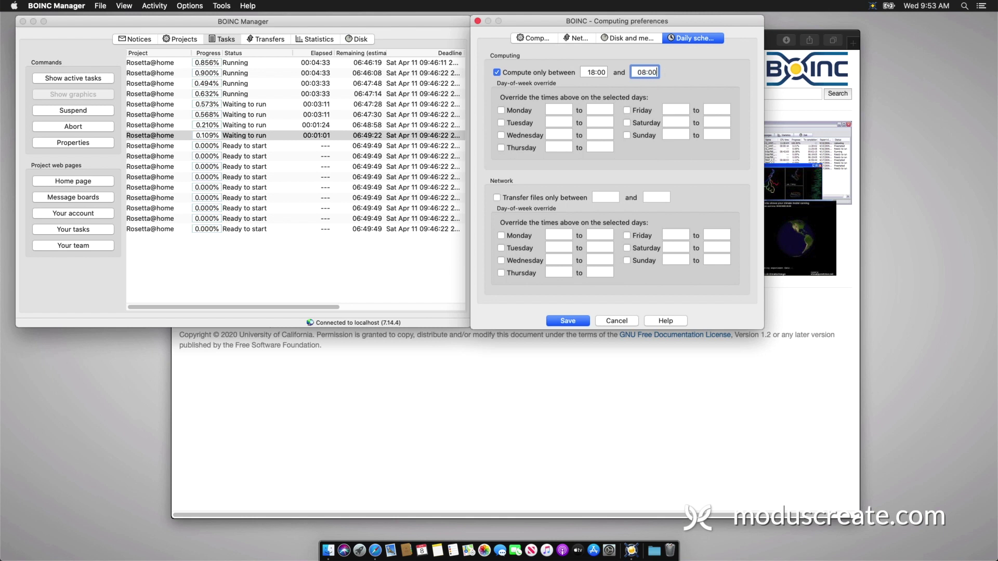
click(592, 73)
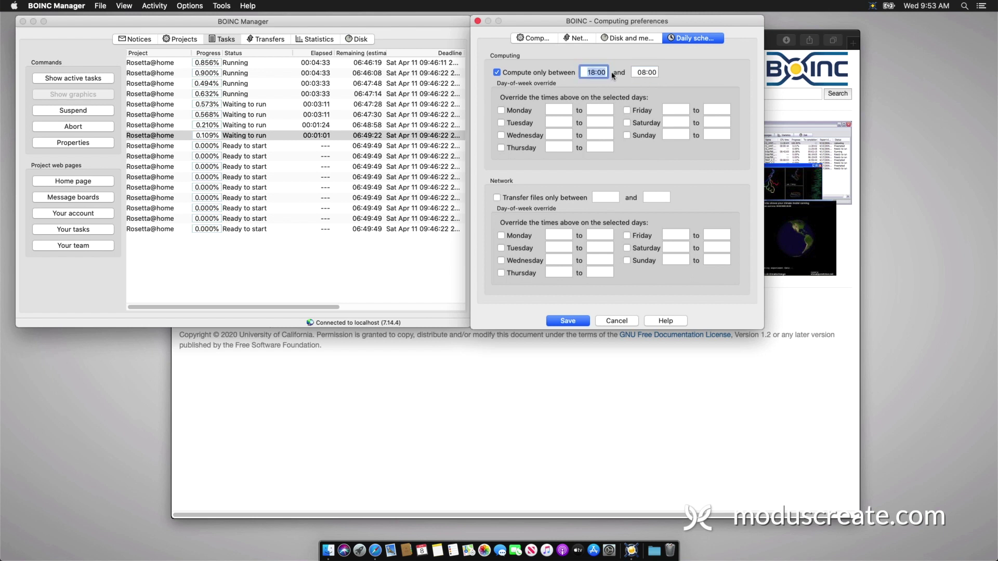
key(Tab)
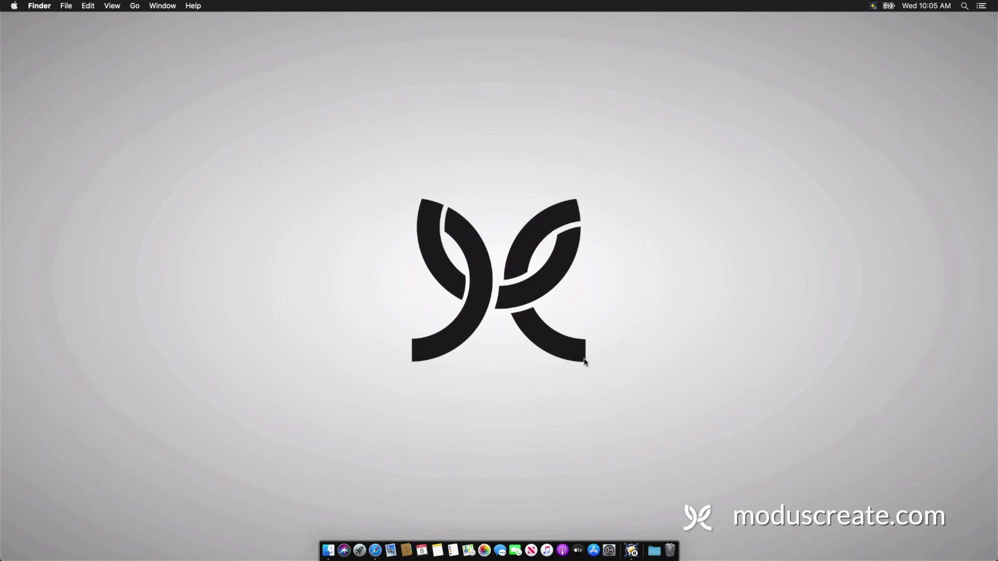
Open Time Machine's Options in System Preferences and start adding a backup exclusion with +
click(609, 551)
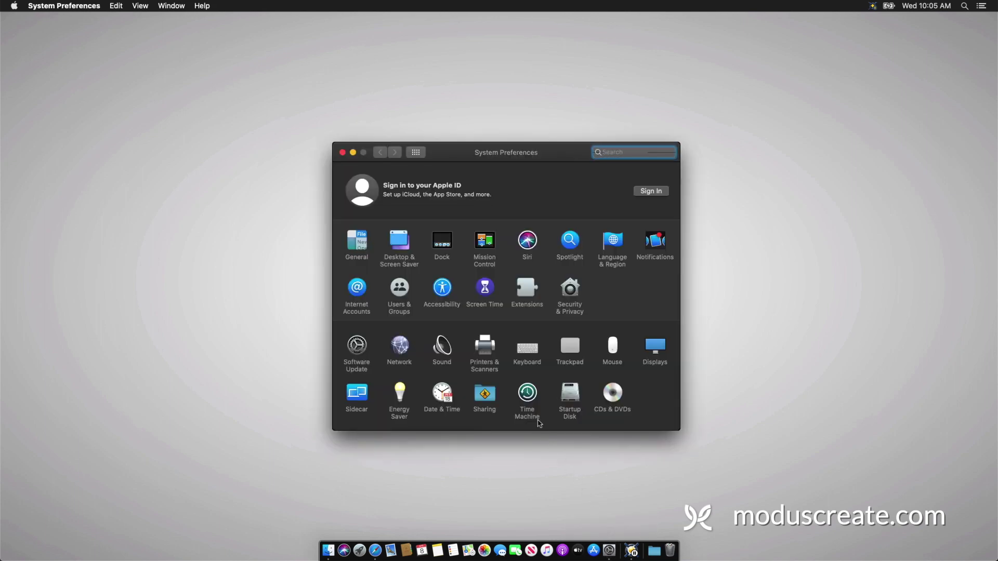
click(526, 394)
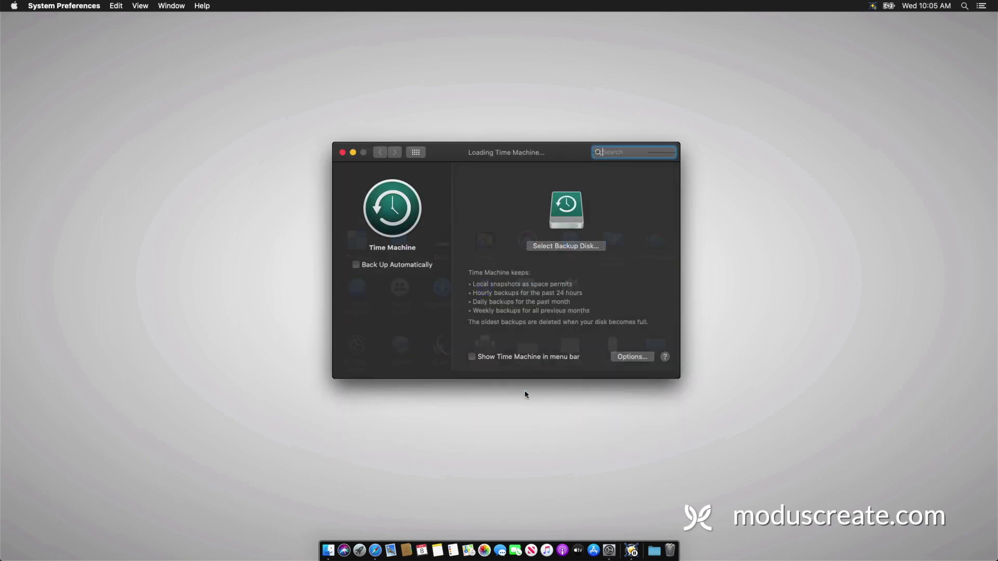
click(617, 357)
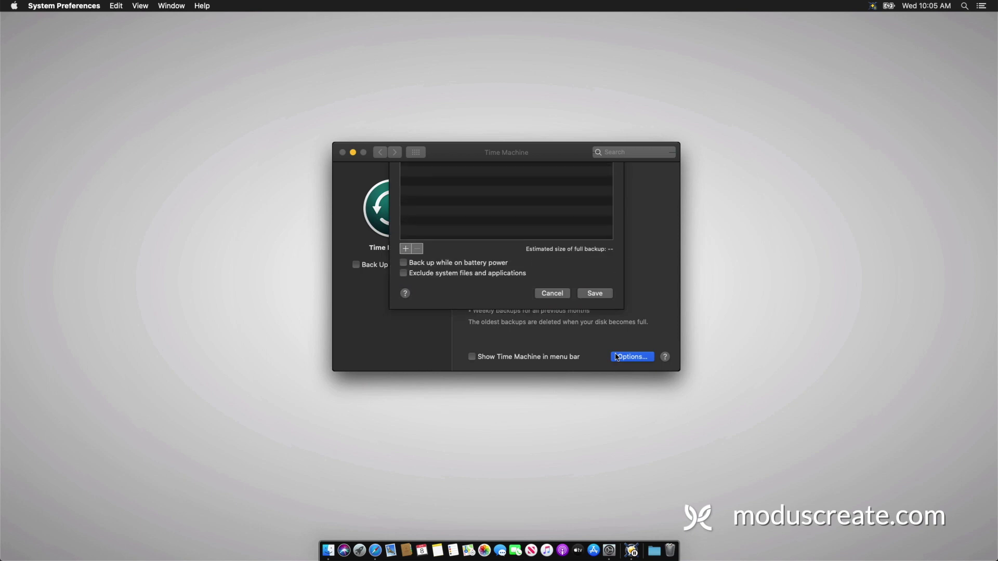
click(405, 272)
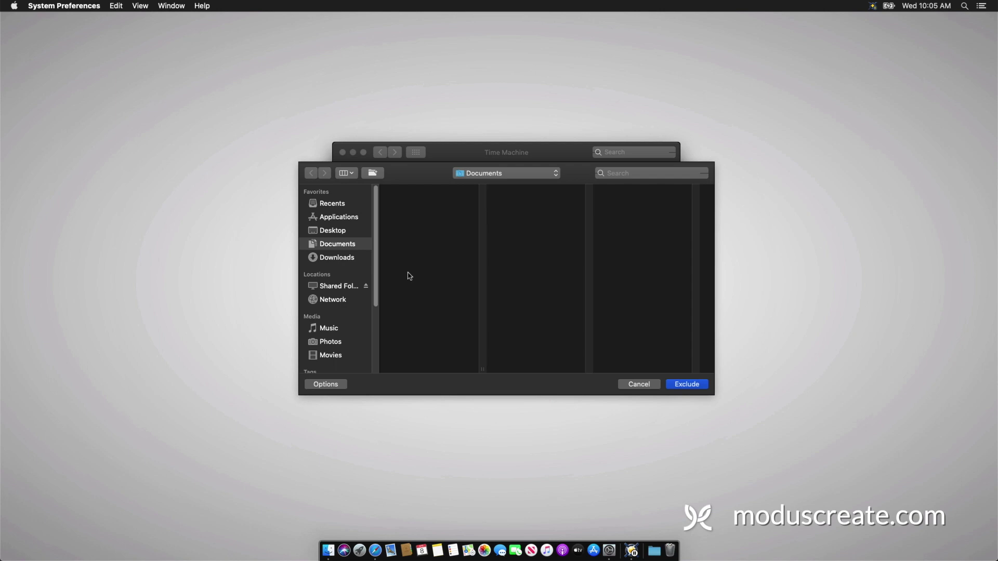
Navigate the file chooser to /Library/Application Support via Go to Folder
key(super+shift+g)
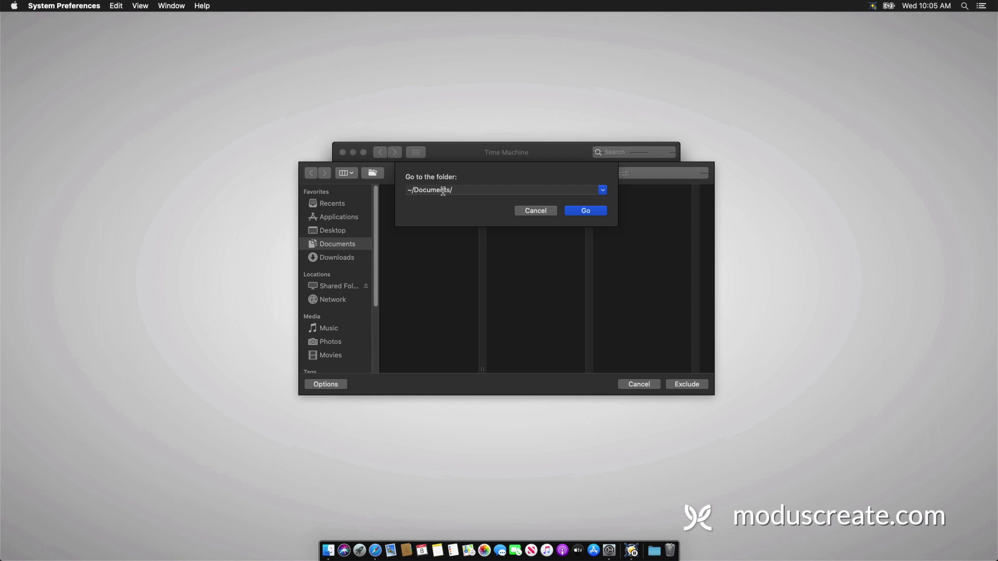
triple_click(443, 191)
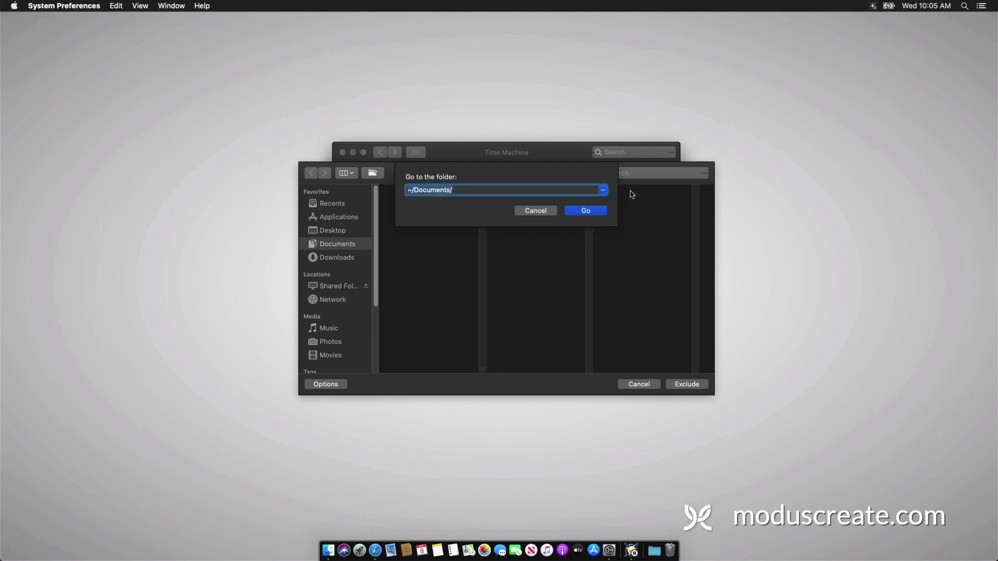
text(/Library)
click(596, 214)
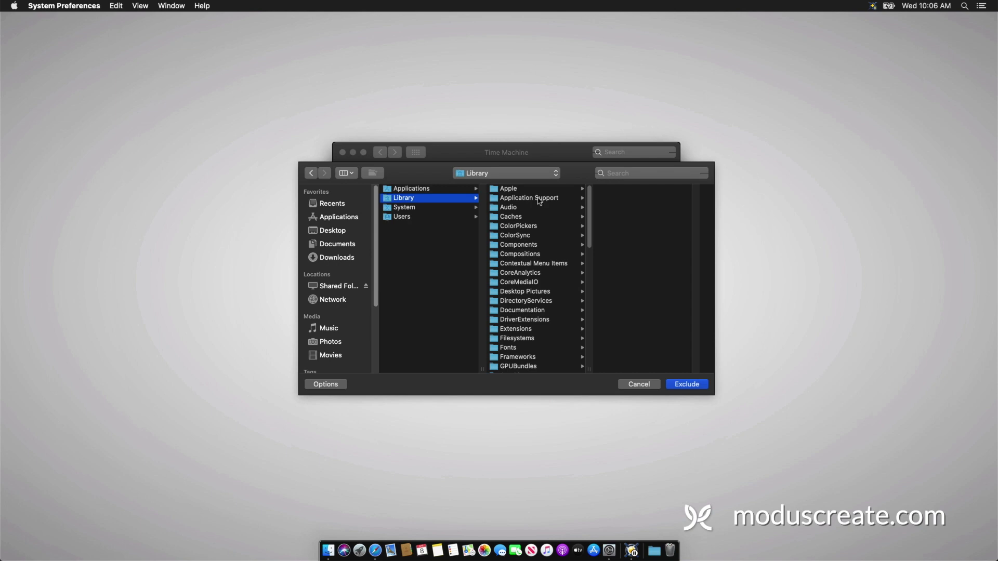
click(541, 202)
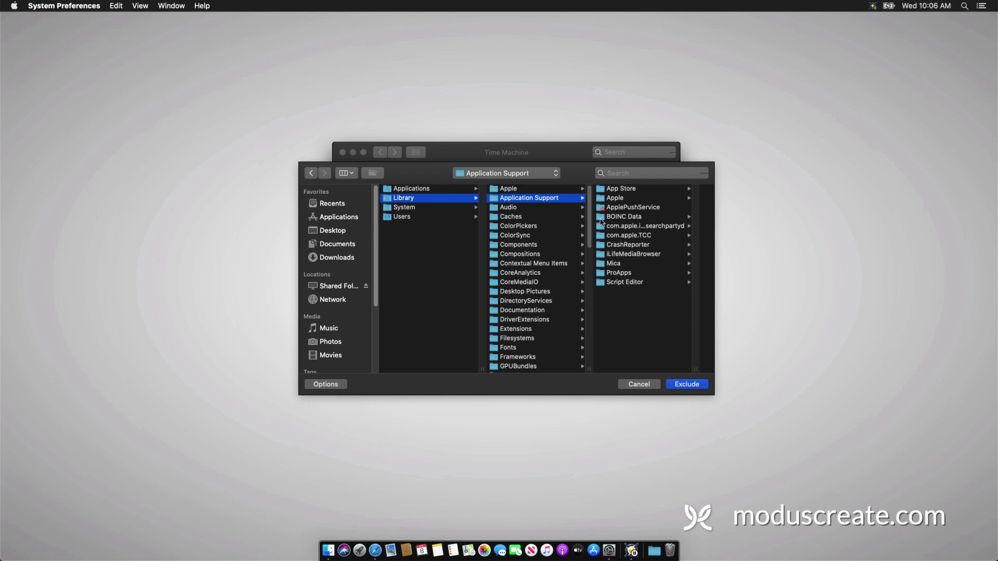
Exclude the BOINC Data folder (9.01 GB) from Time Machine backups and save
click(624, 217)
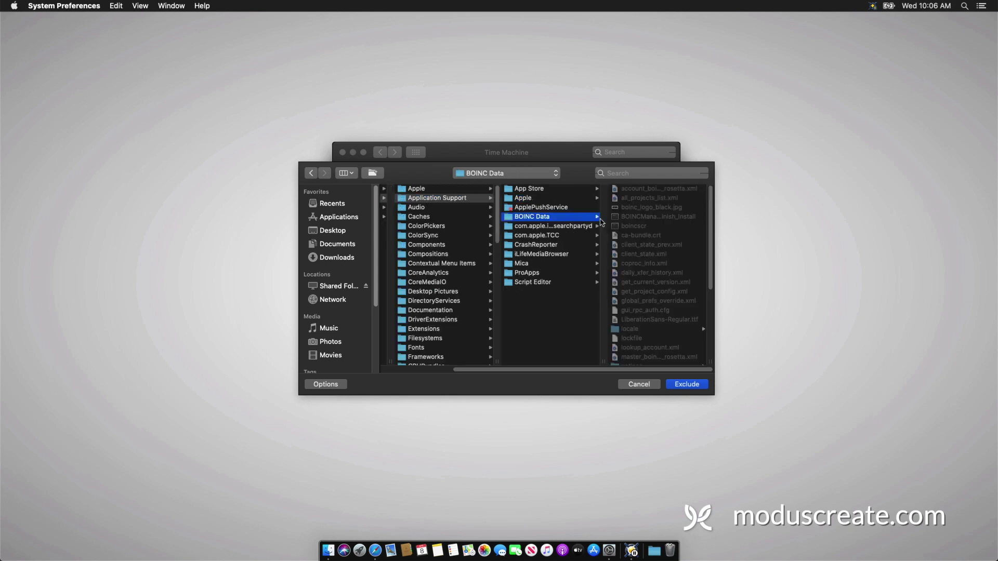
click(687, 386)
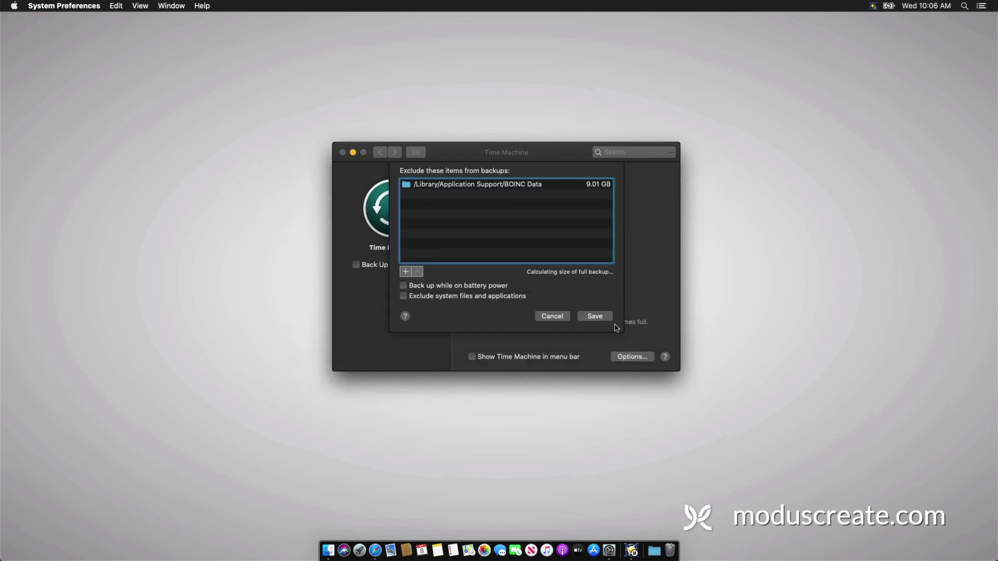
click(602, 317)
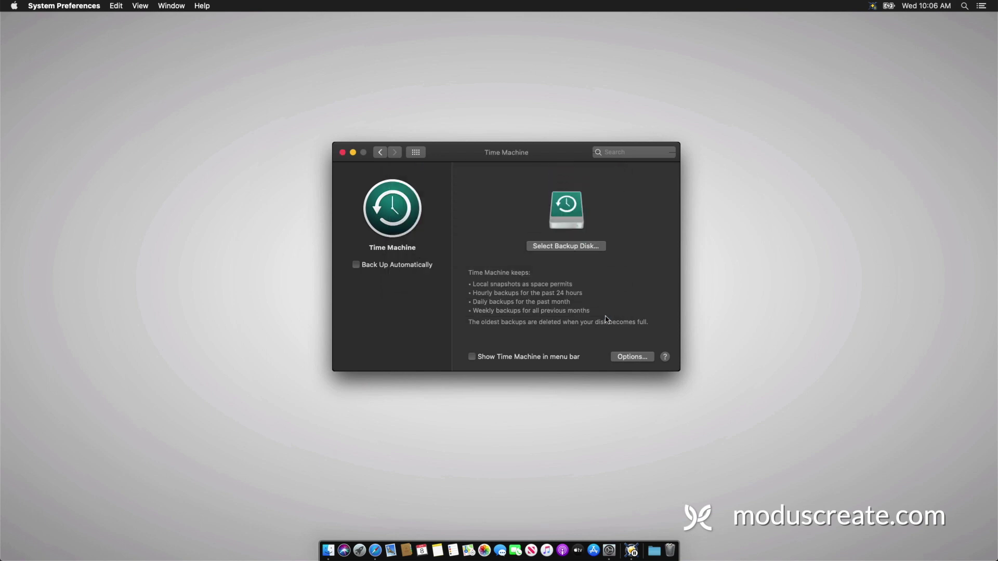